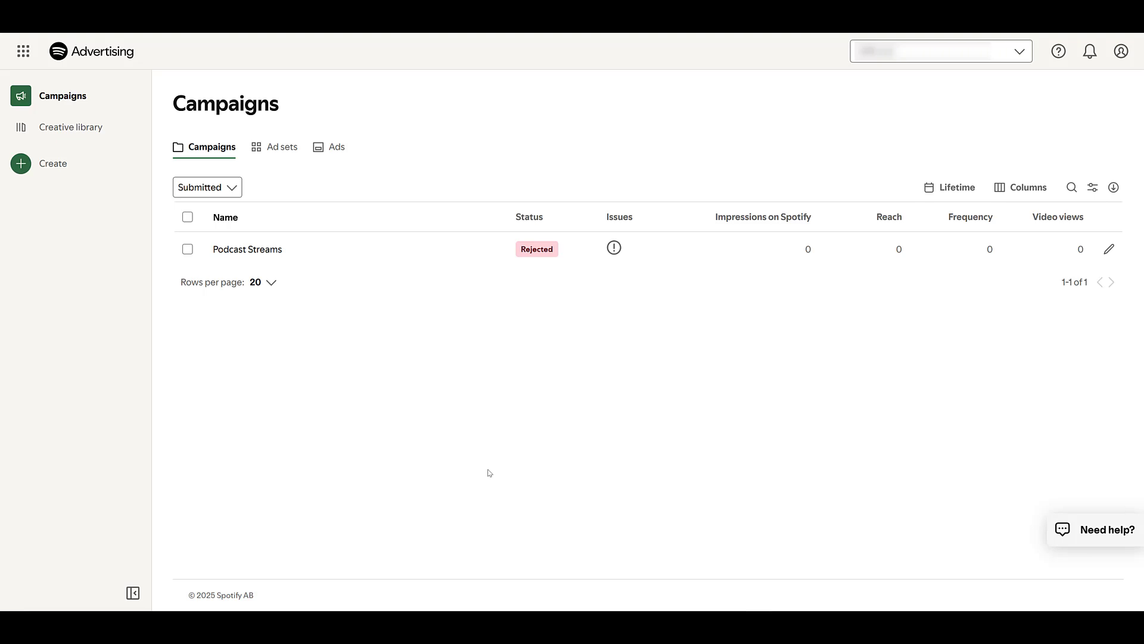
# - Create a new campaign with the Website traffic objective, named Traffic, and continue to its ad set
pyautogui.click(92, 173)
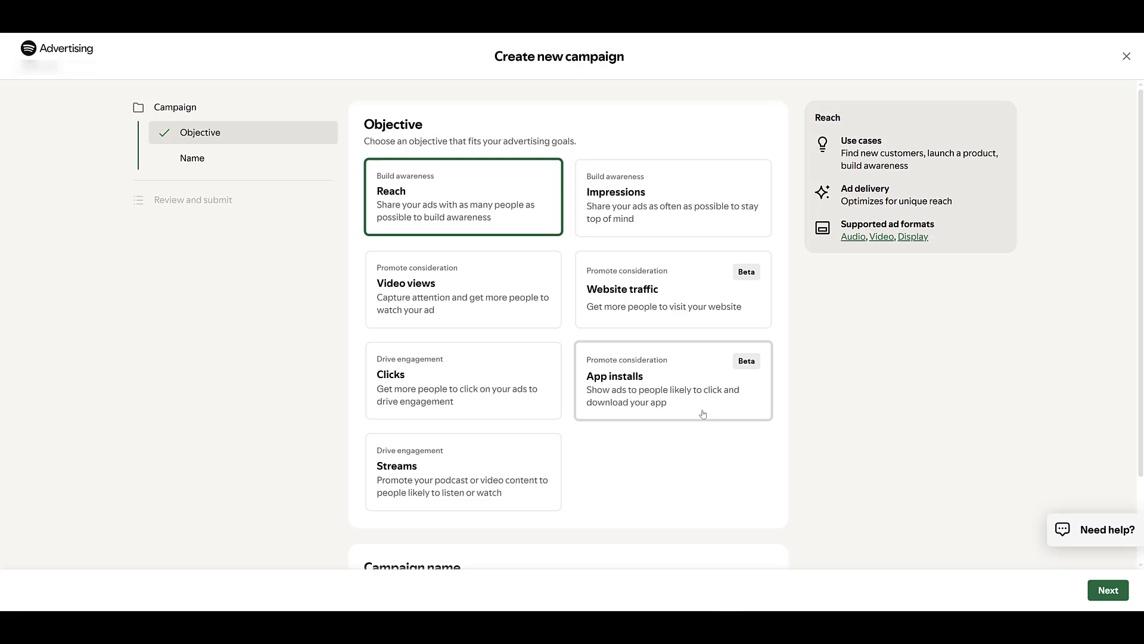
pyautogui.click(739, 305)
pyautogui.scroll(-2, 710, 312)
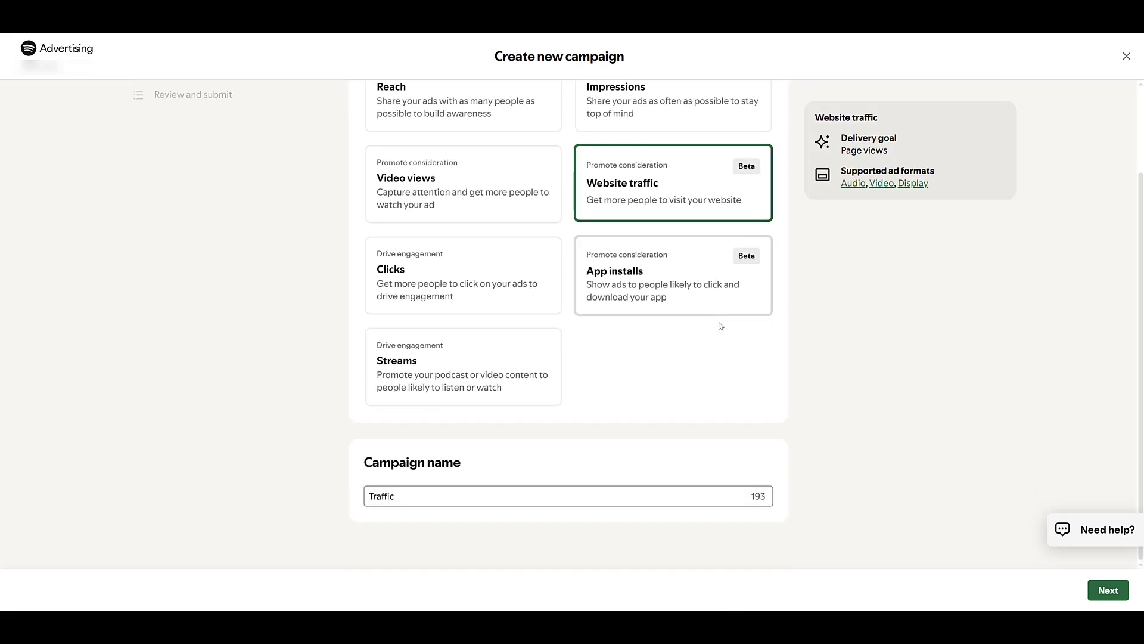
pyautogui.click(1108, 595)
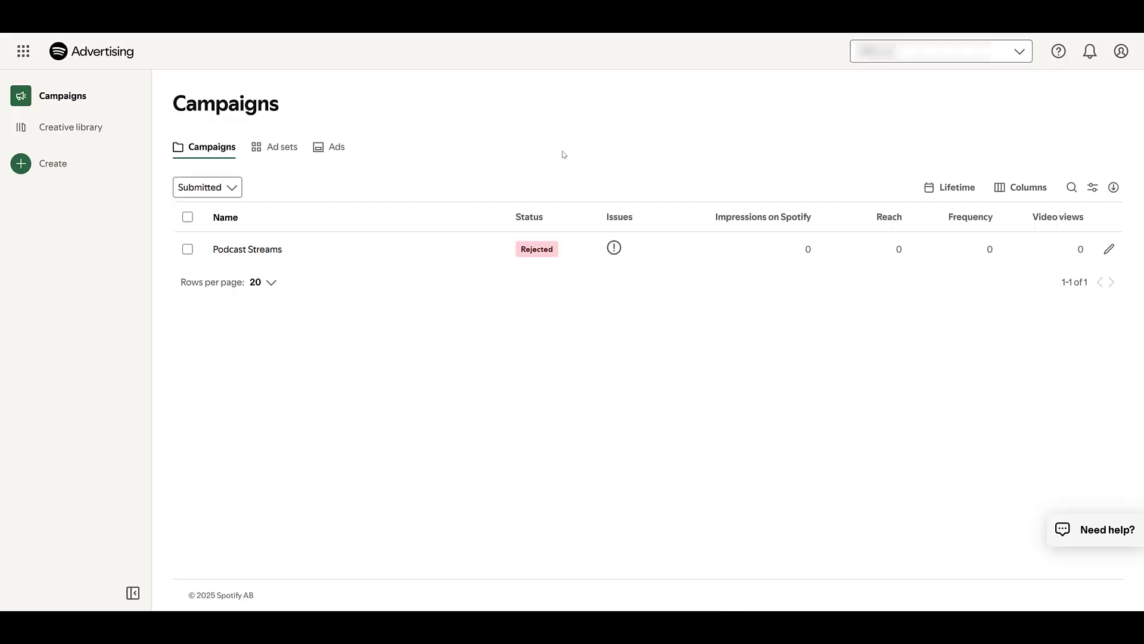
# - Open the Events page and start connecting a Spotify Pixel as the data source
pyautogui.click(24, 54)
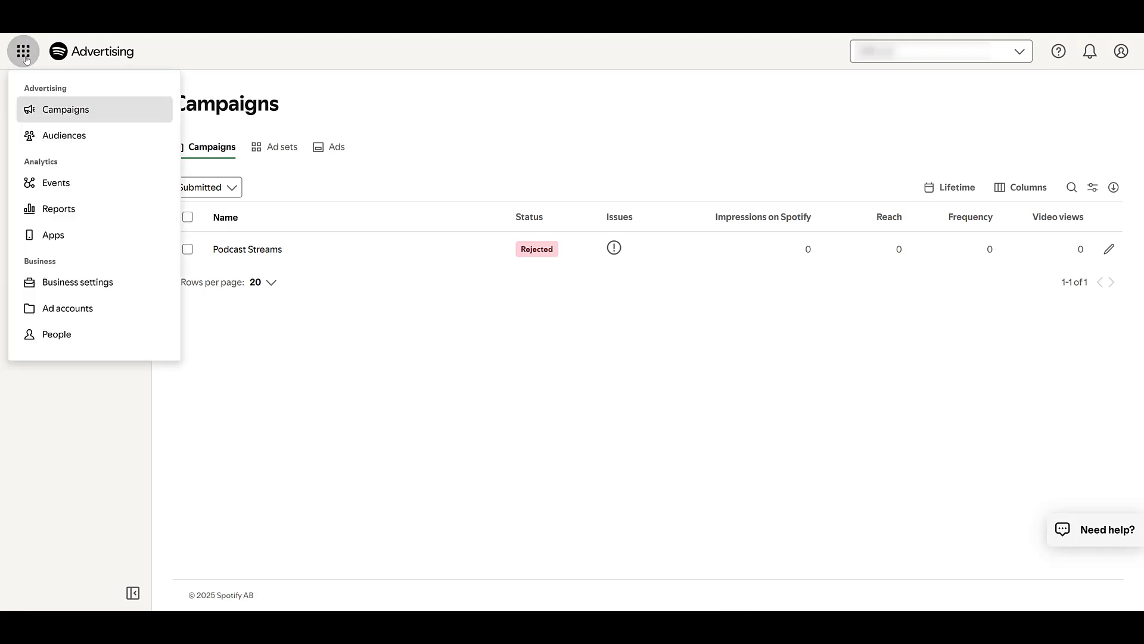
pyautogui.click(72, 187)
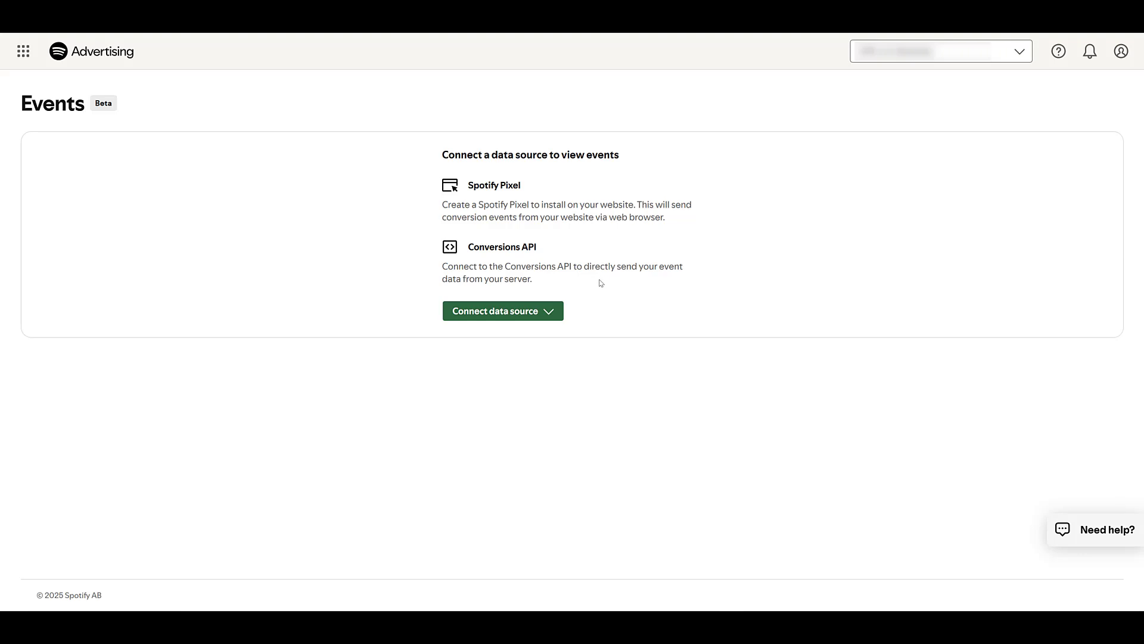
pyautogui.click(559, 311)
pyautogui.click(506, 337)
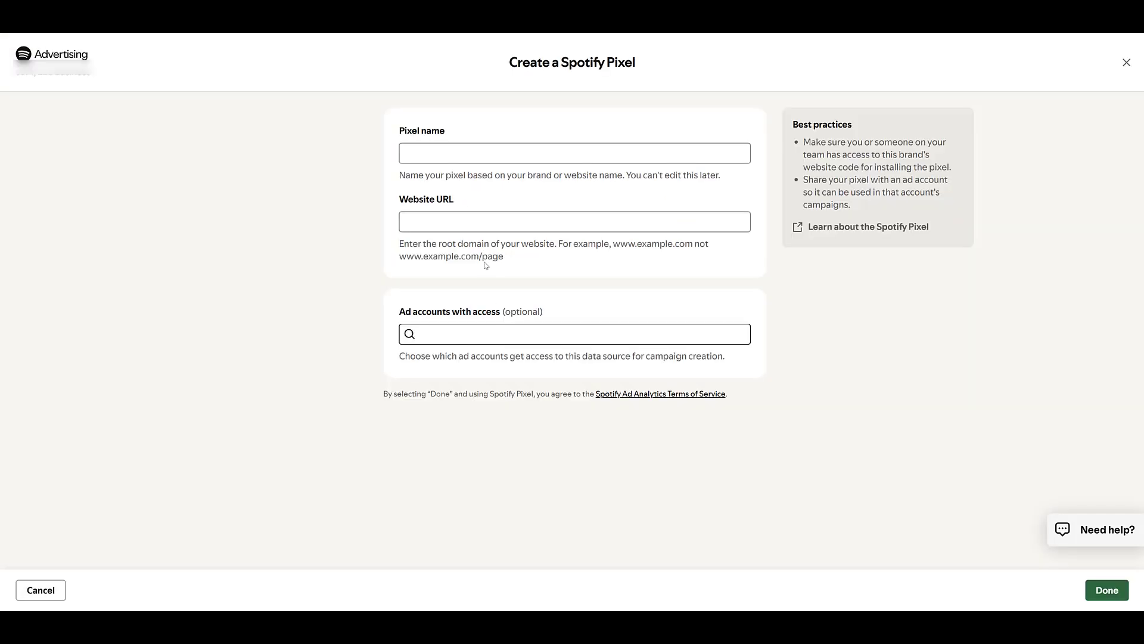
pyautogui.click(463, 154)
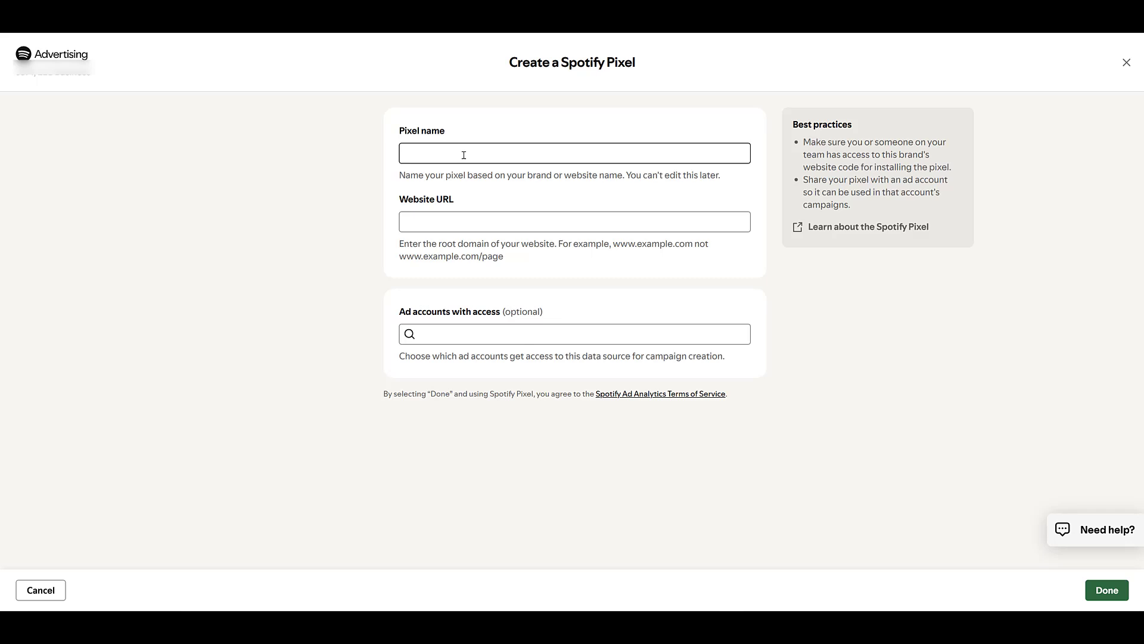
pyautogui.write('Paid Media Pros')
pyautogui.press('Tab')
pyautogui.write('https://paidmediapros.com/')
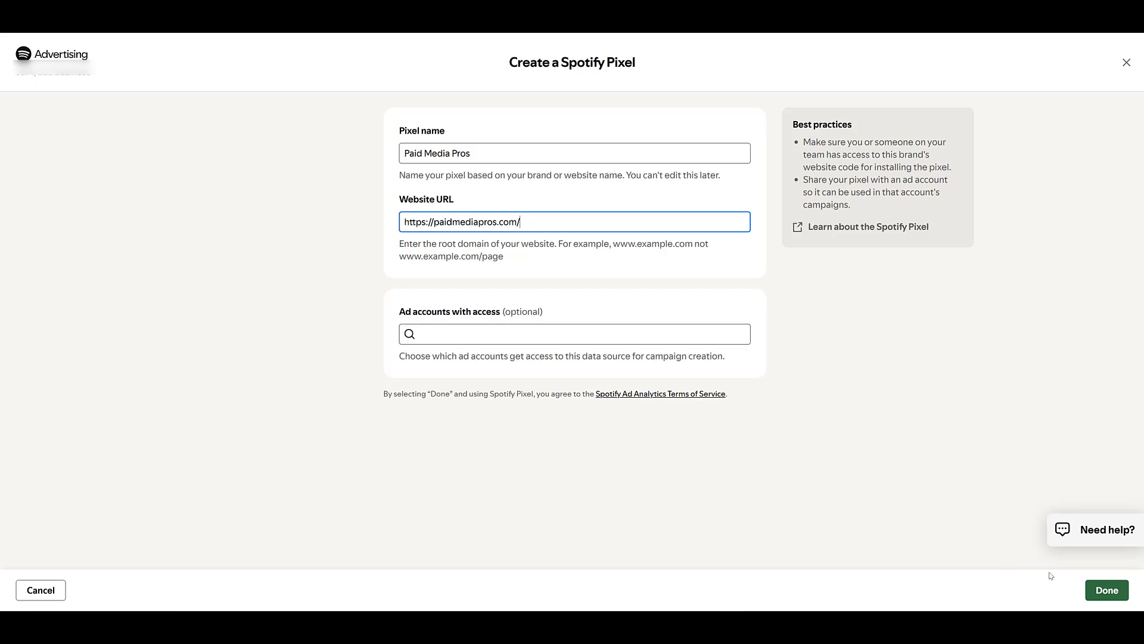
pyautogui.click(1105, 590)
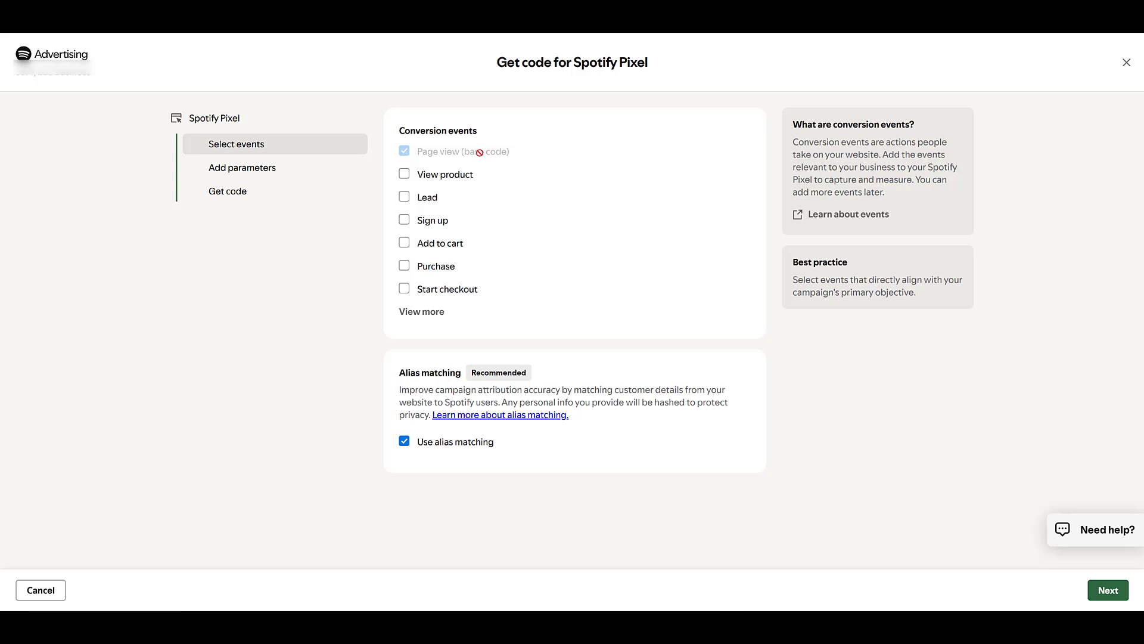
# - Accept the default Page view event and Email alias matching, copy the pixel's base code and finish the setup
pyautogui.click(1108, 590)
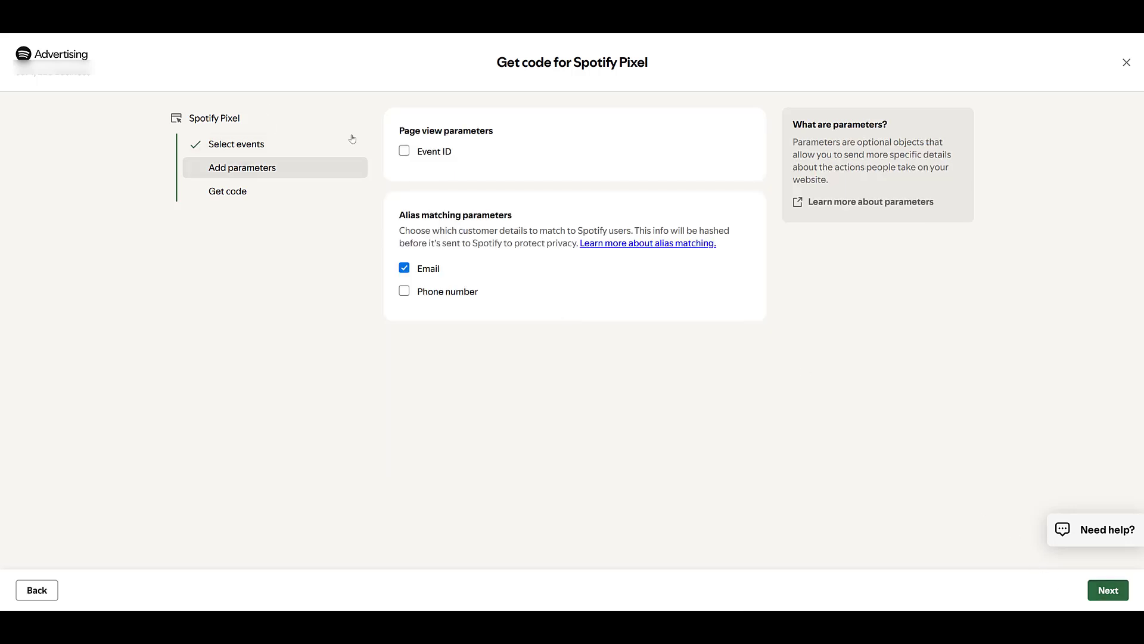
pyautogui.click(1103, 590)
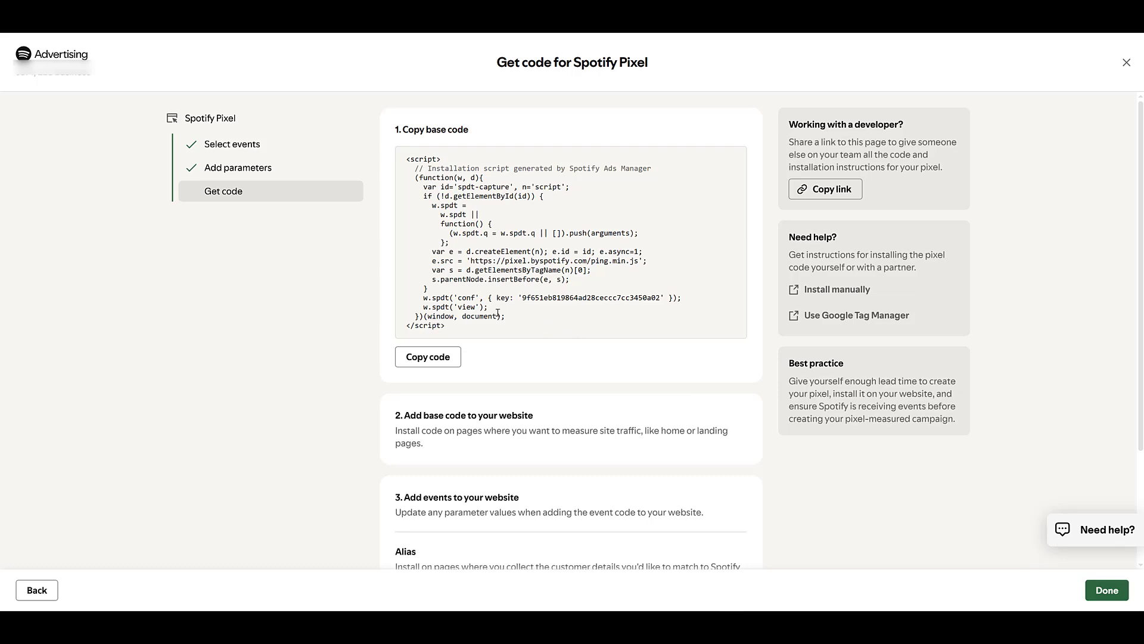
pyautogui.scroll(-1, 497, 307)
pyautogui.scroll(-1, 498, 306)
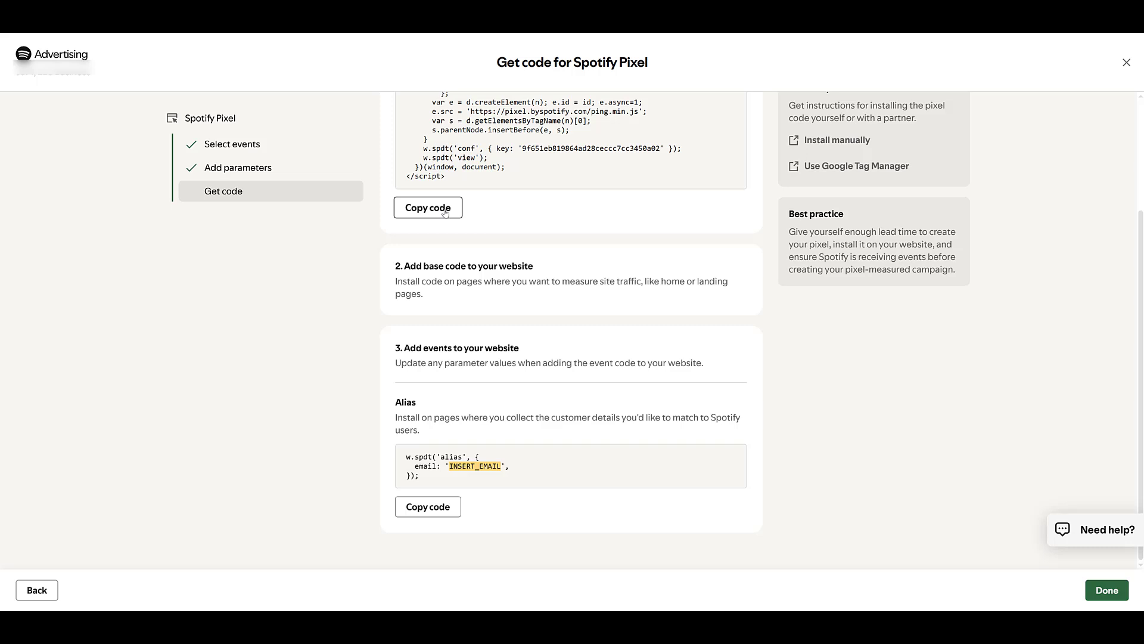
pyautogui.click(445, 213)
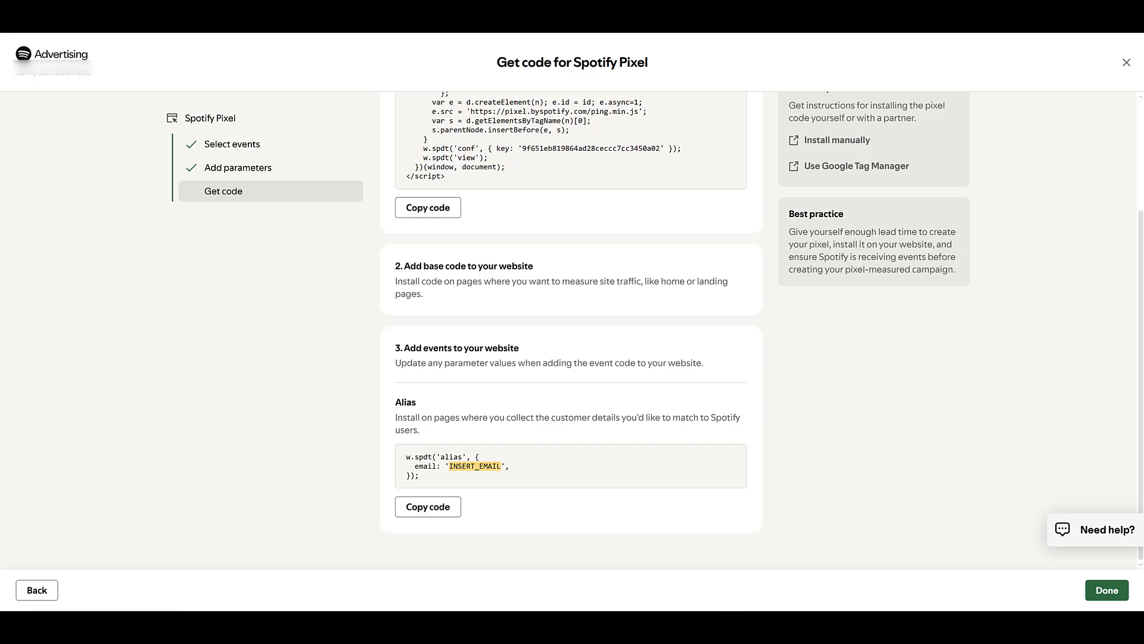
pyautogui.click(1106, 590)
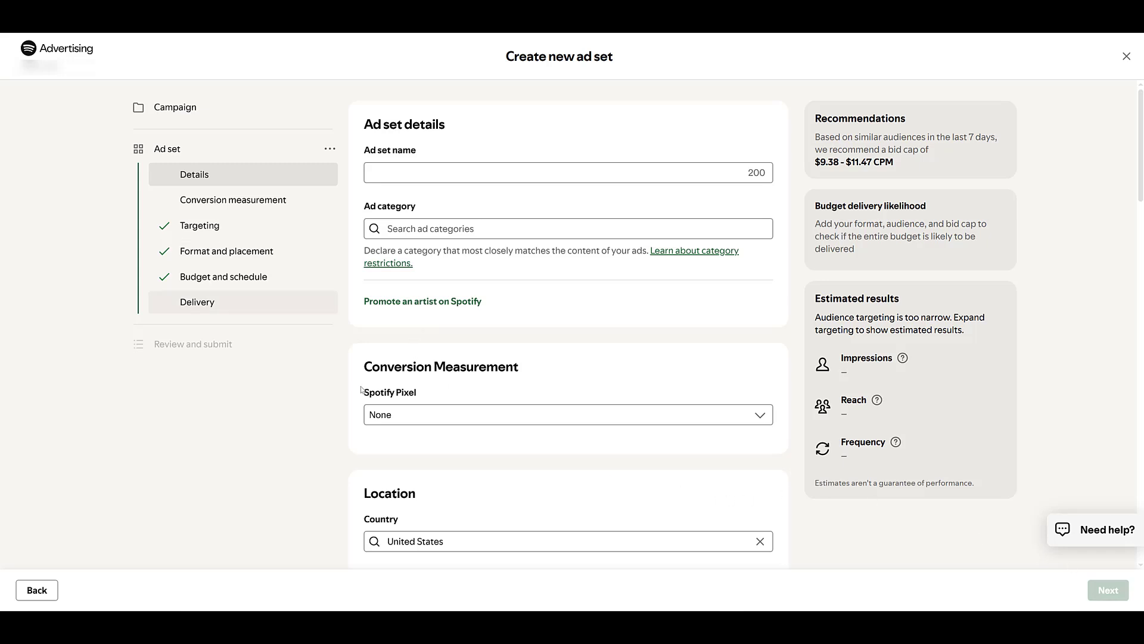
# - Review the website traffic ad set's details, Spotify Pixel conversion measurement and targeting settings
pyautogui.click(454, 177)
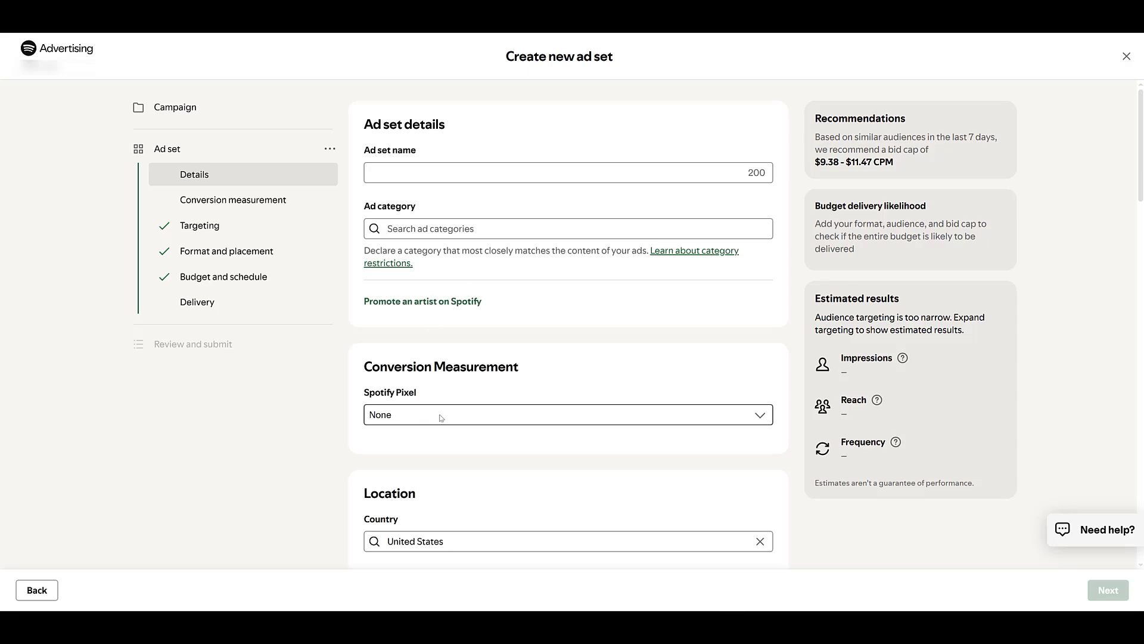
pyautogui.scroll(-8, 463, 412)
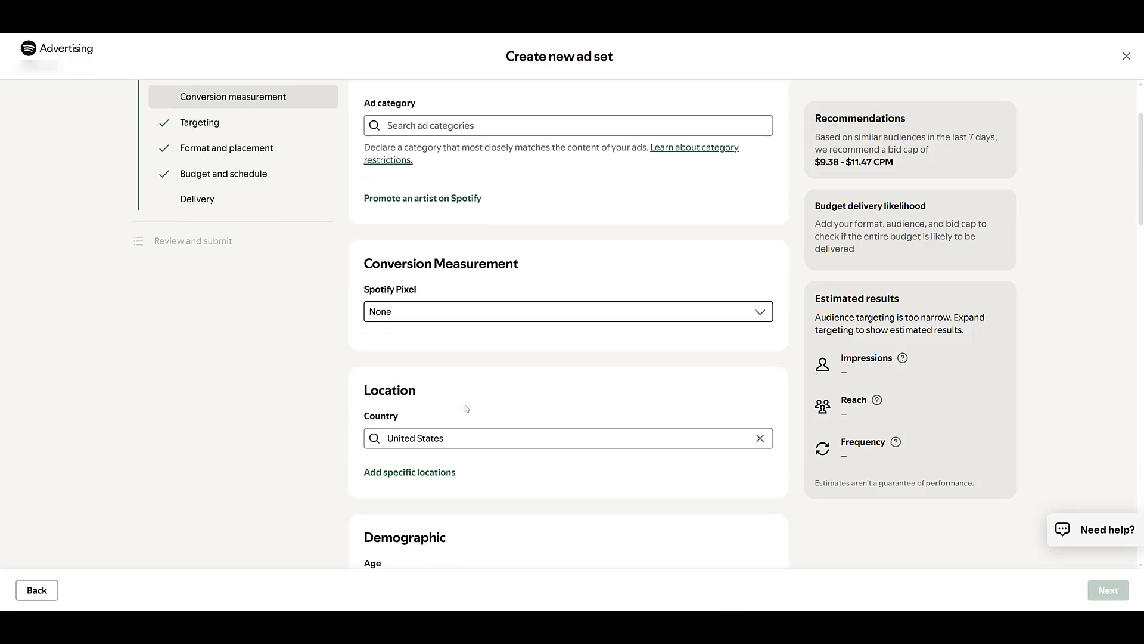
pyautogui.scroll(-6, 466, 408)
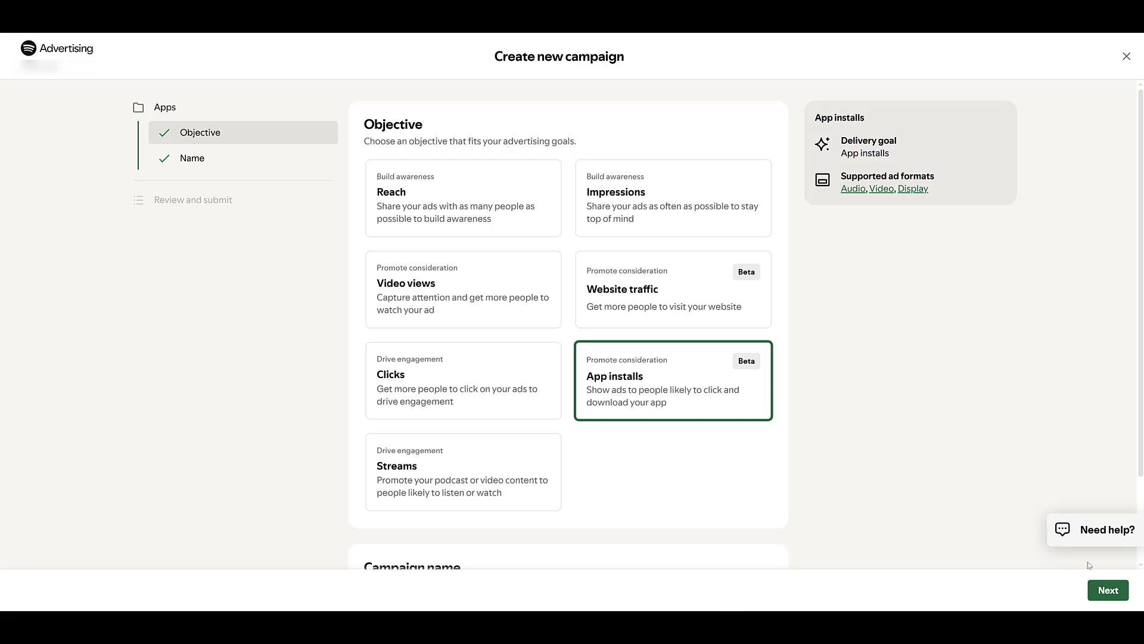
# - Continue the App installs campaign, leaving the app connection for another time, and review its ad set settings
pyautogui.click(1107, 591)
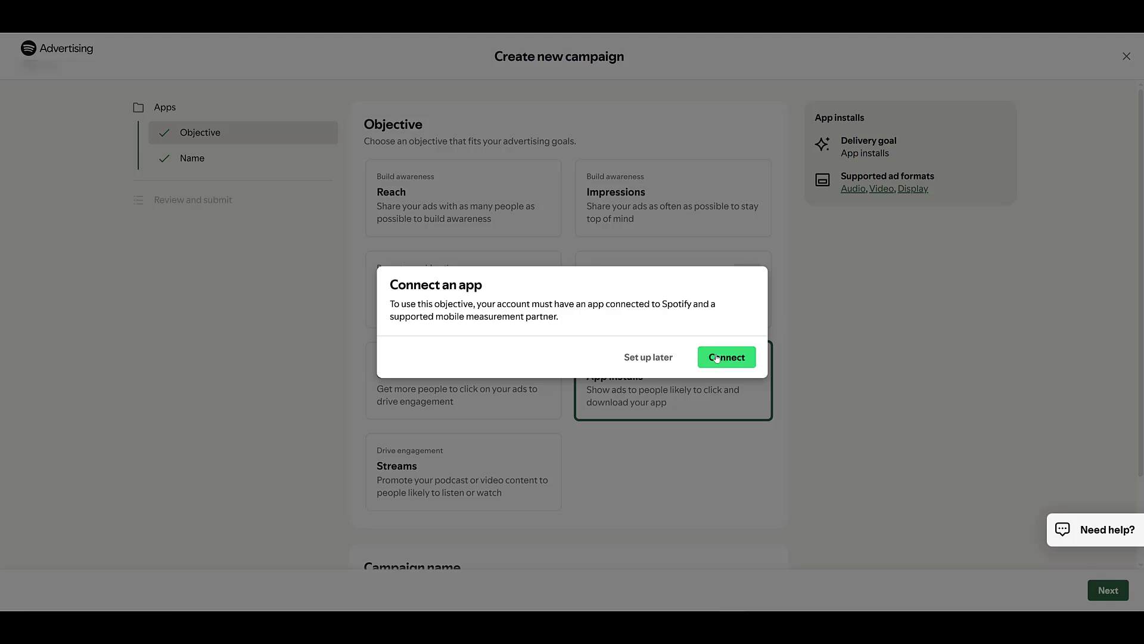
pyautogui.click(639, 359)
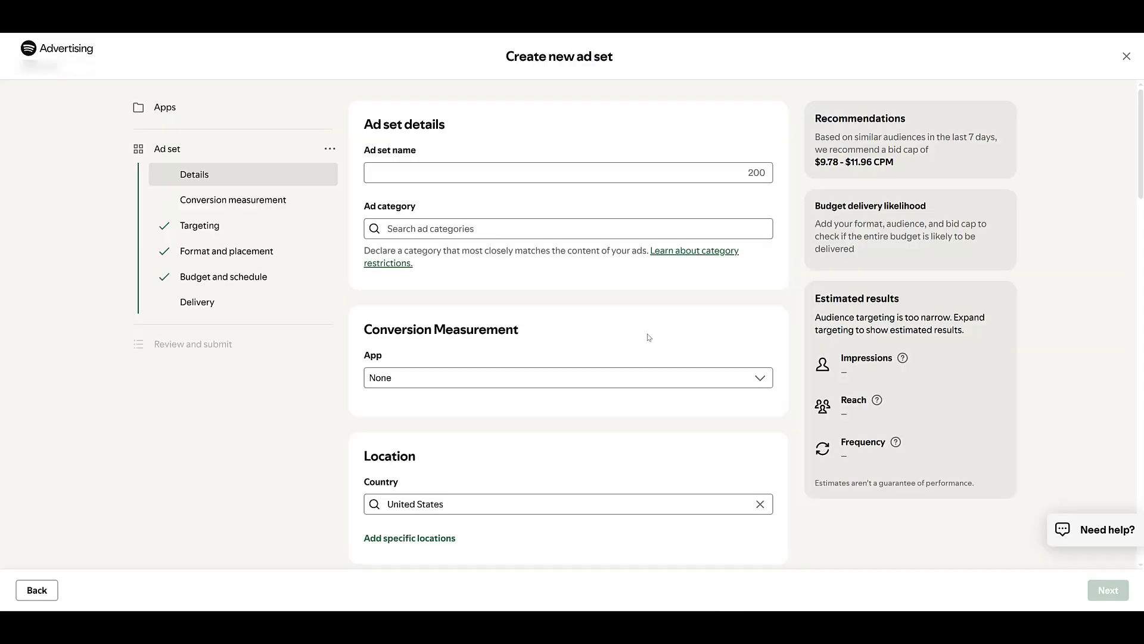
pyautogui.scroll(-10, 487, 380)
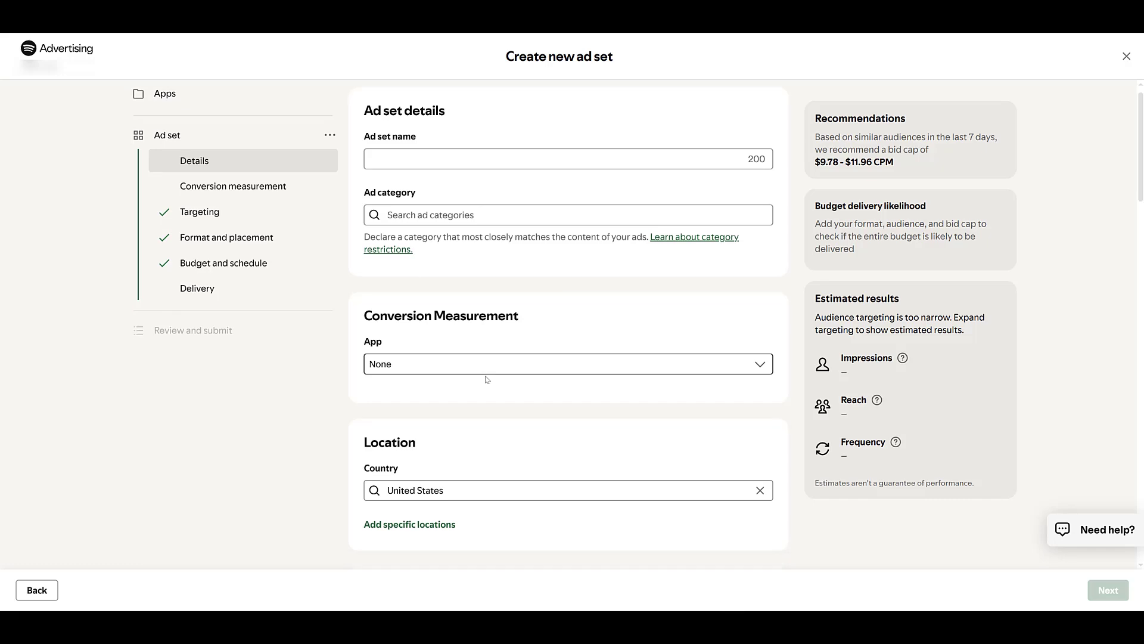
pyautogui.scroll(-15, 487, 379)
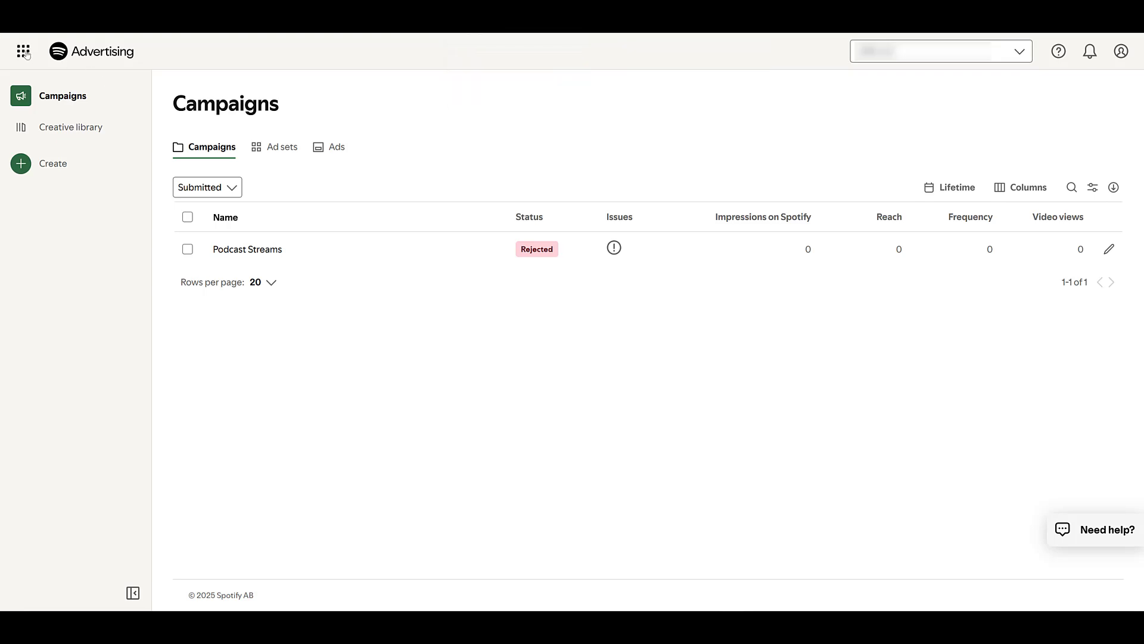
# - Open the Apps page, start adding an app and show the choices of mobile measurement partner
pyautogui.click(25, 57)
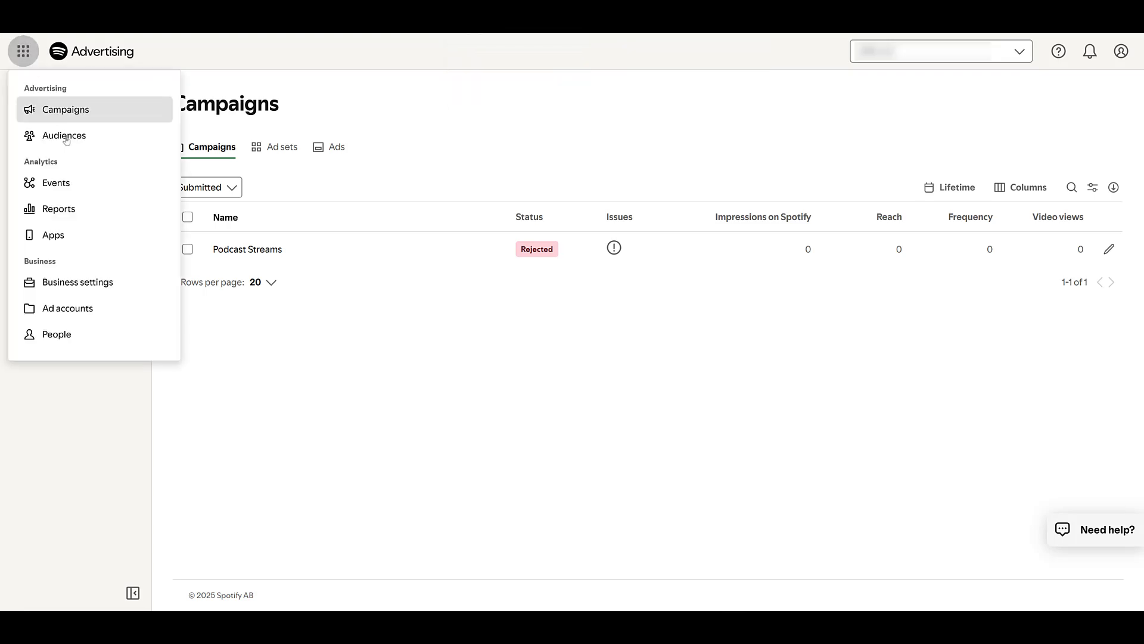
pyautogui.click(103, 244)
pyautogui.click(648, 215)
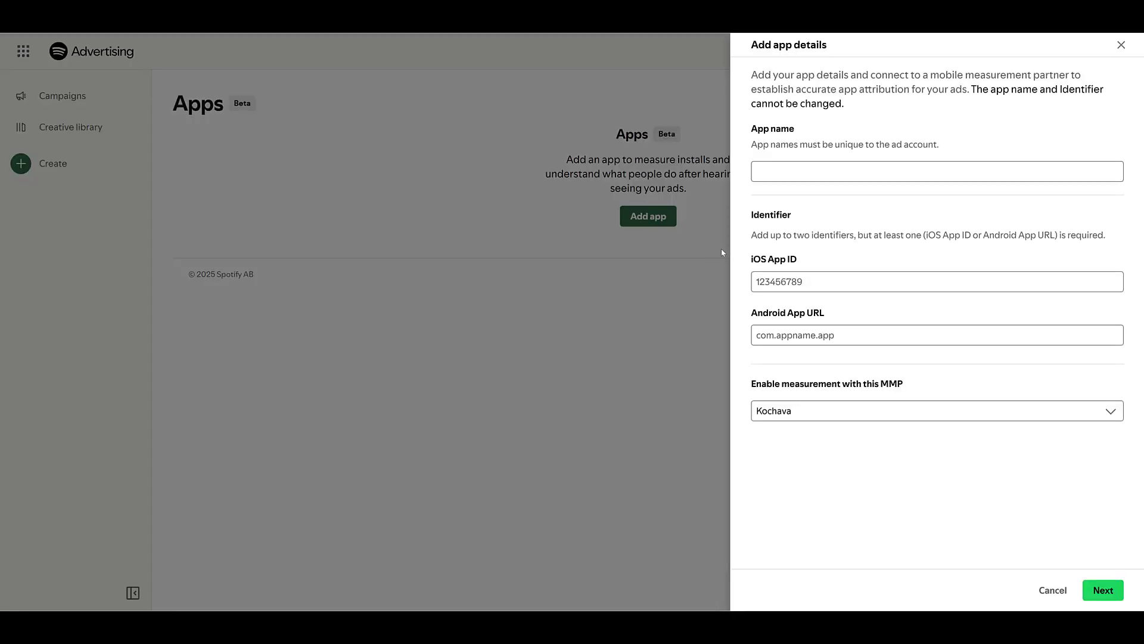
pyautogui.click(813, 411)
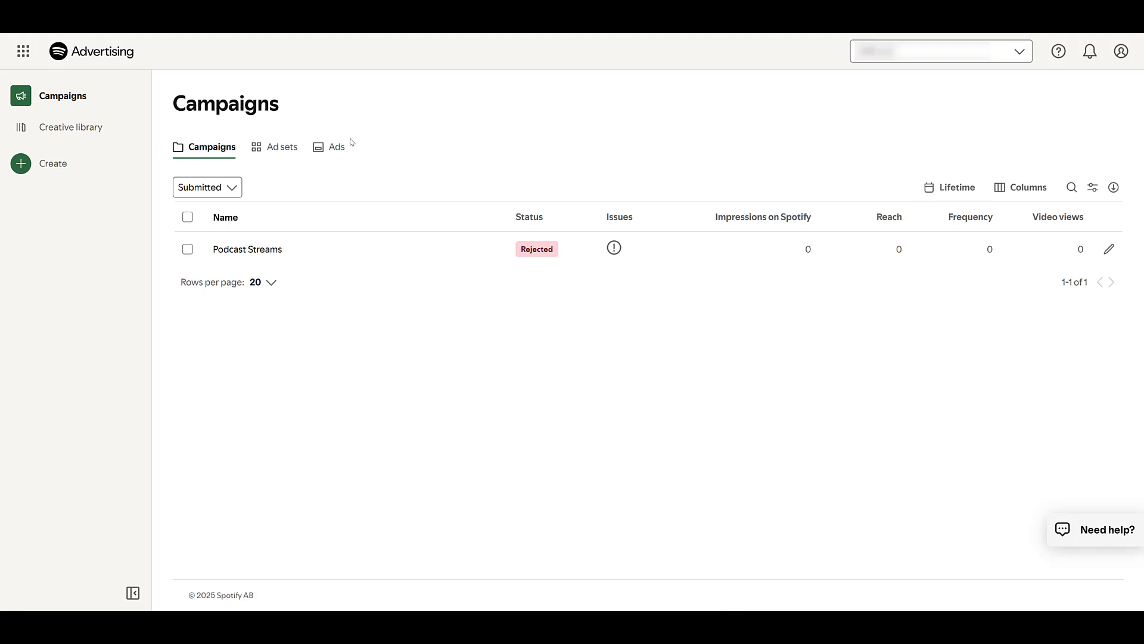
# - Start a custom audience from a customer list on the Audiences page, and download and open the file template
pyautogui.click(23, 51)
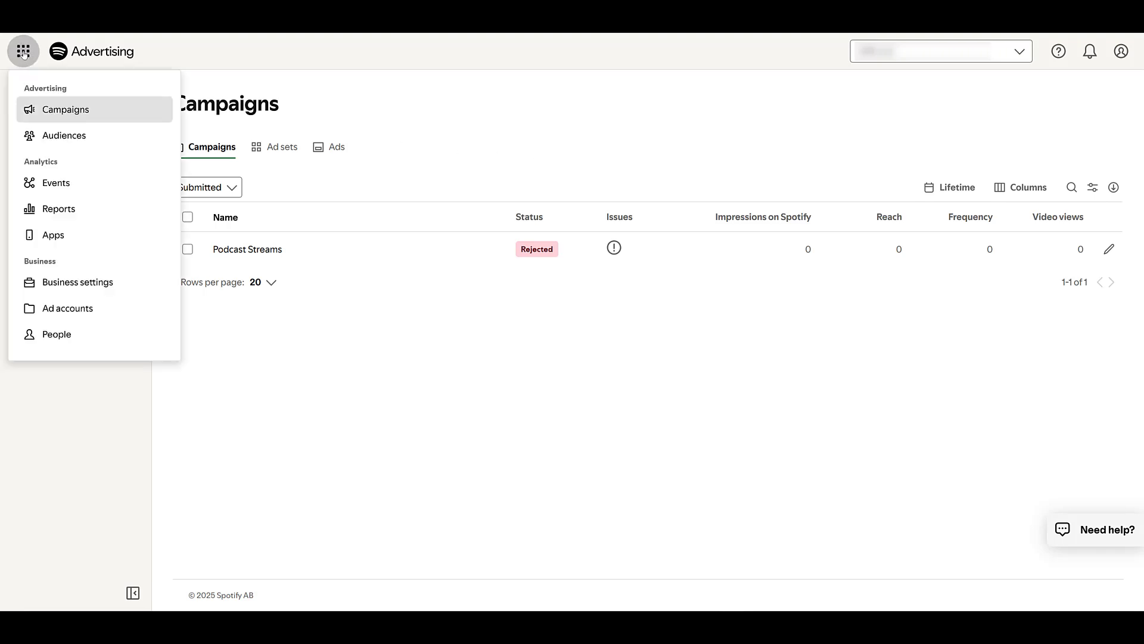
pyautogui.click(87, 141)
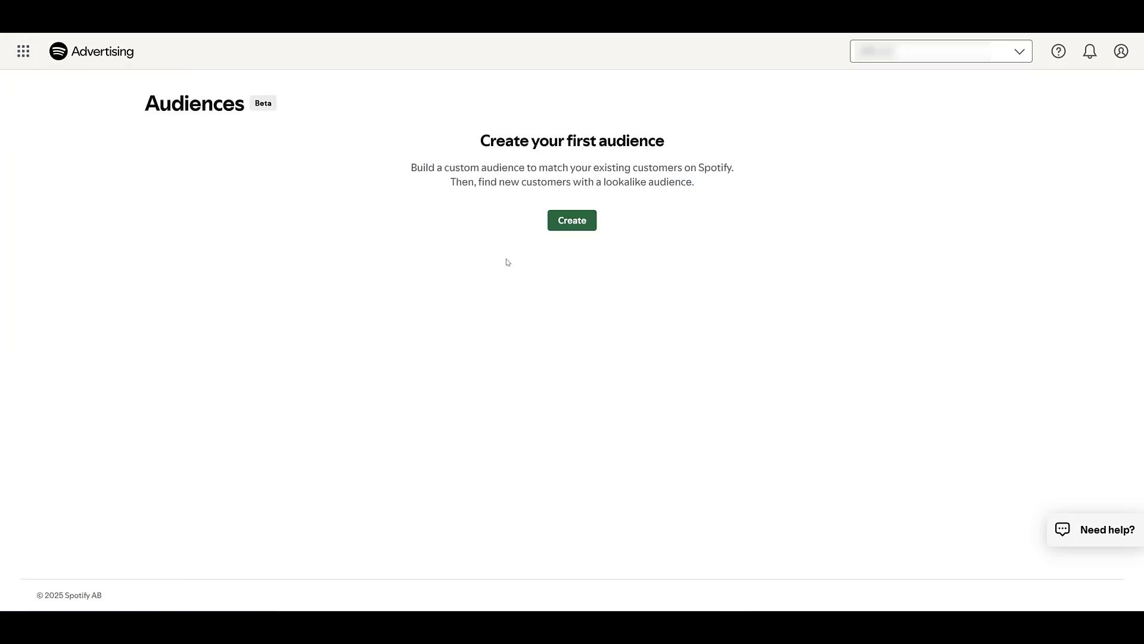
pyautogui.click(574, 225)
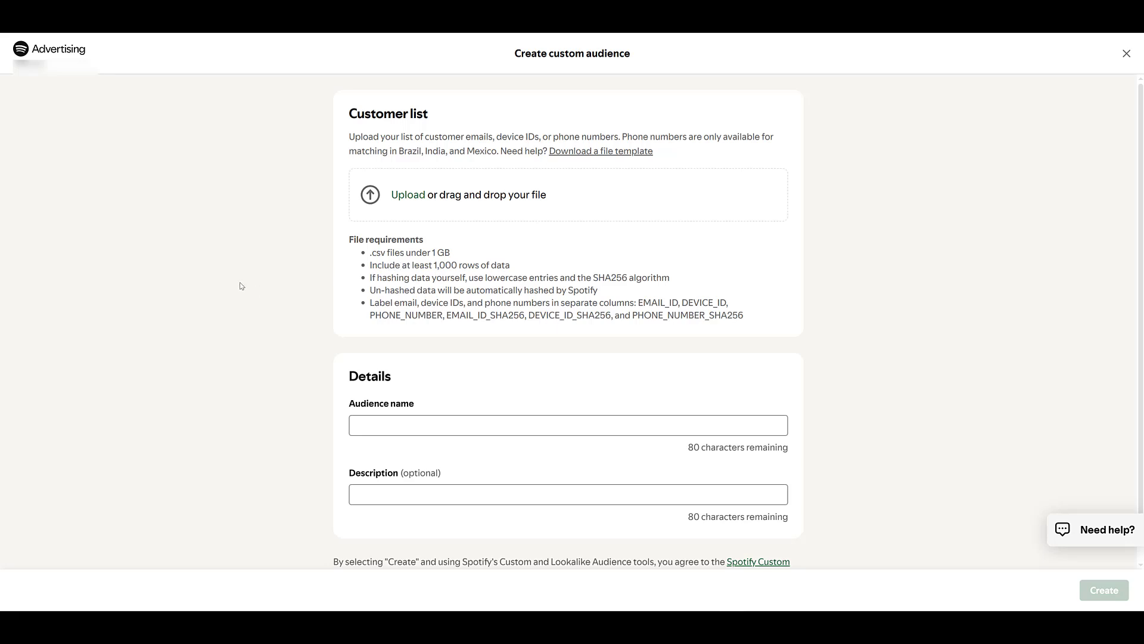
pyautogui.click(596, 151)
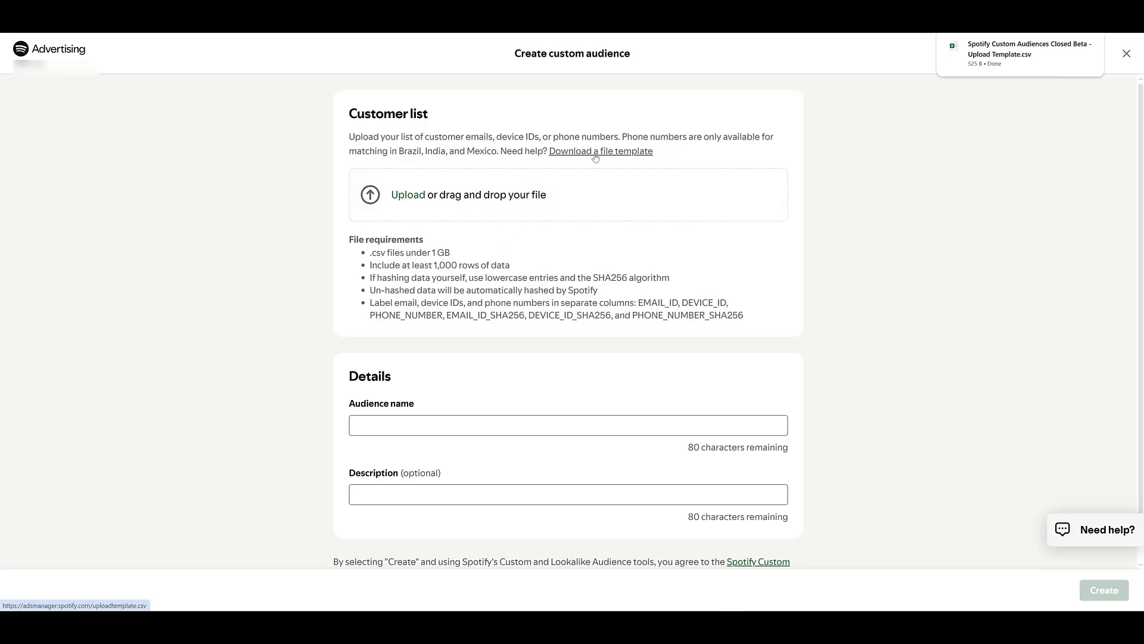
pyautogui.click(1021, 58)
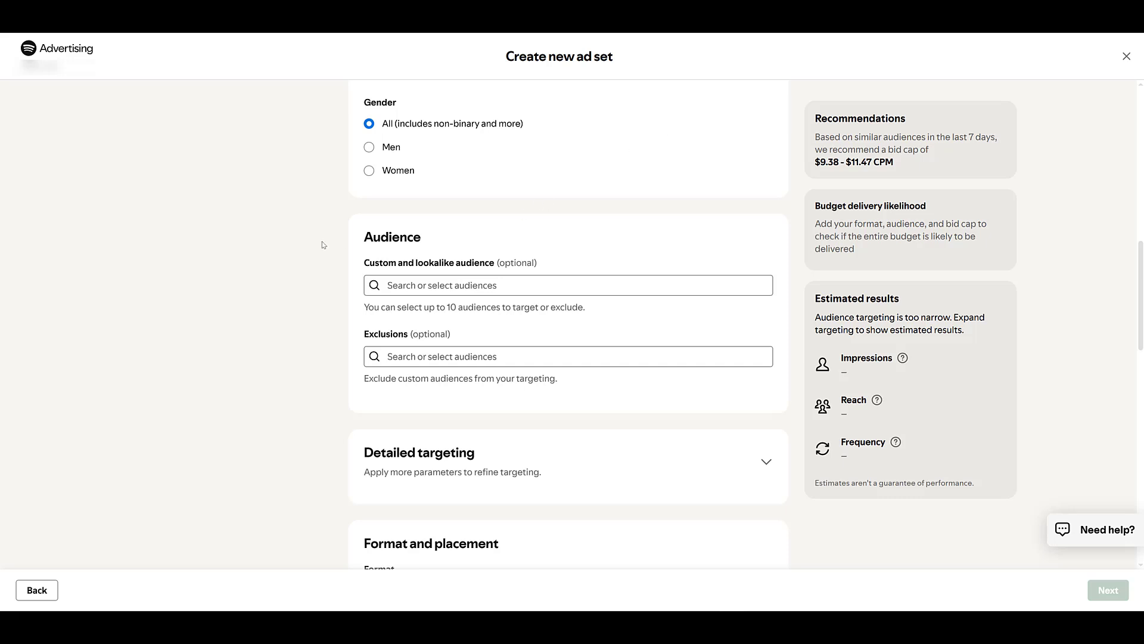
# - Review the ad set's audience options and start making your own audio creative for the ad Test_Ad1
pyautogui.scroll(-1, 322, 245)
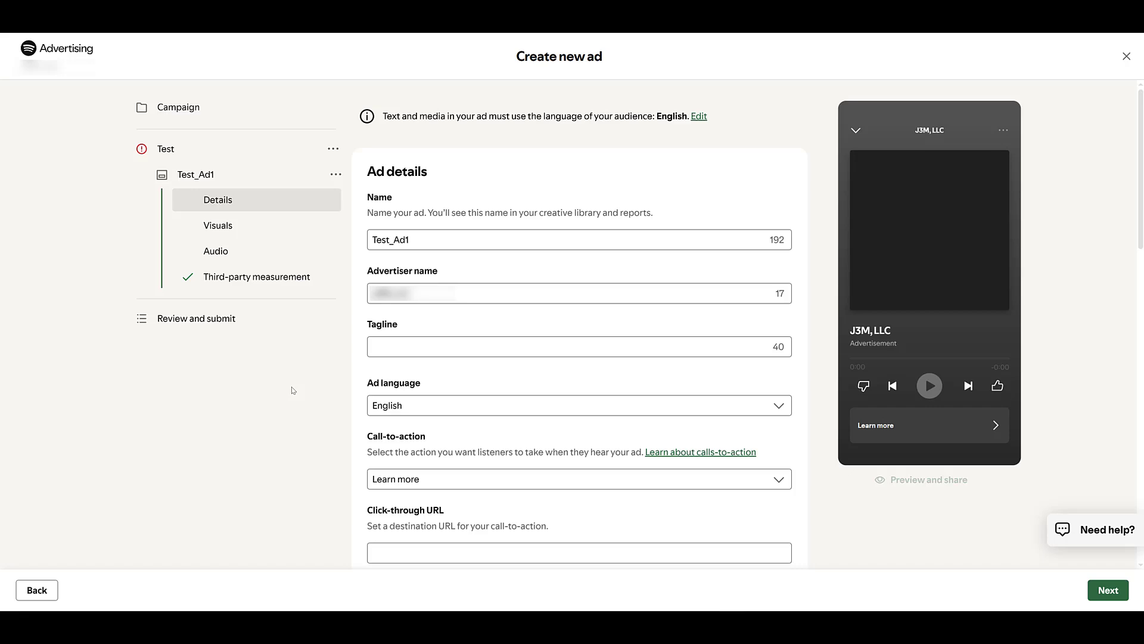
pyautogui.click(227, 251)
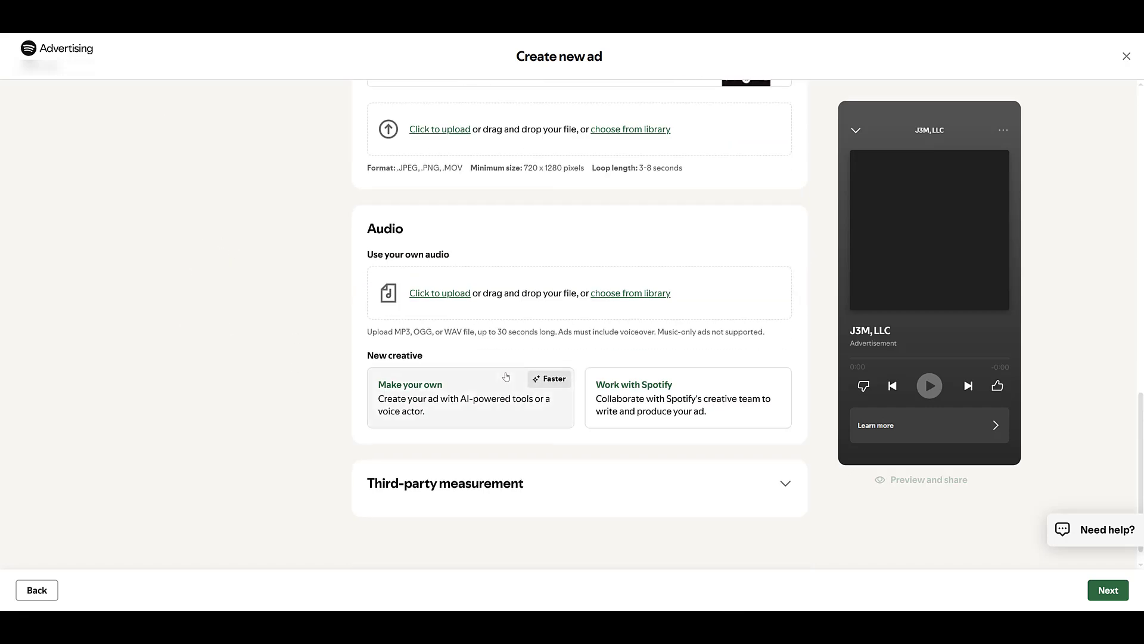
pyautogui.click(488, 419)
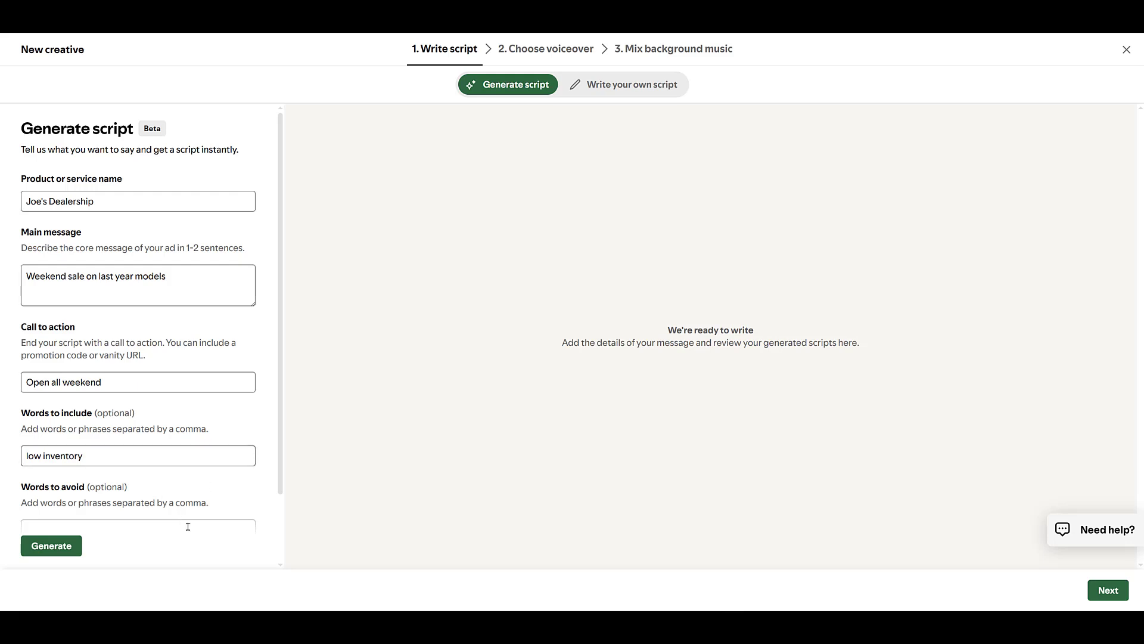
# - Generate a script for Joe's Dealership with message "Weekend sale on last year models", call to action "Open all weekend" and words to include "low inventory"
pyautogui.scroll(-2, 190, 524)
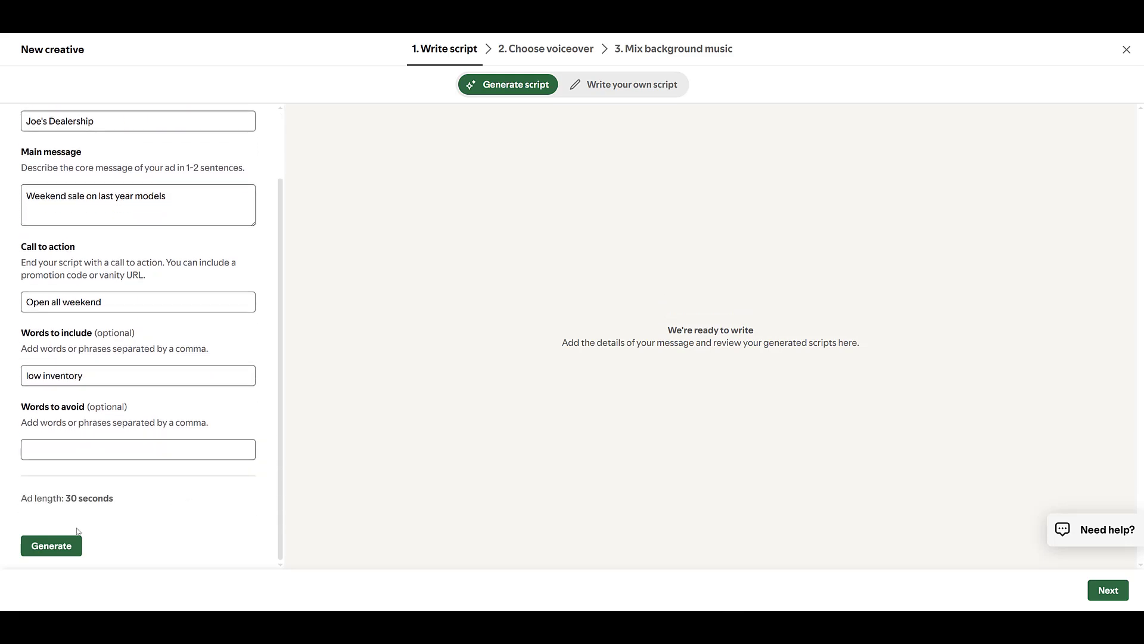
pyautogui.click(62, 551)
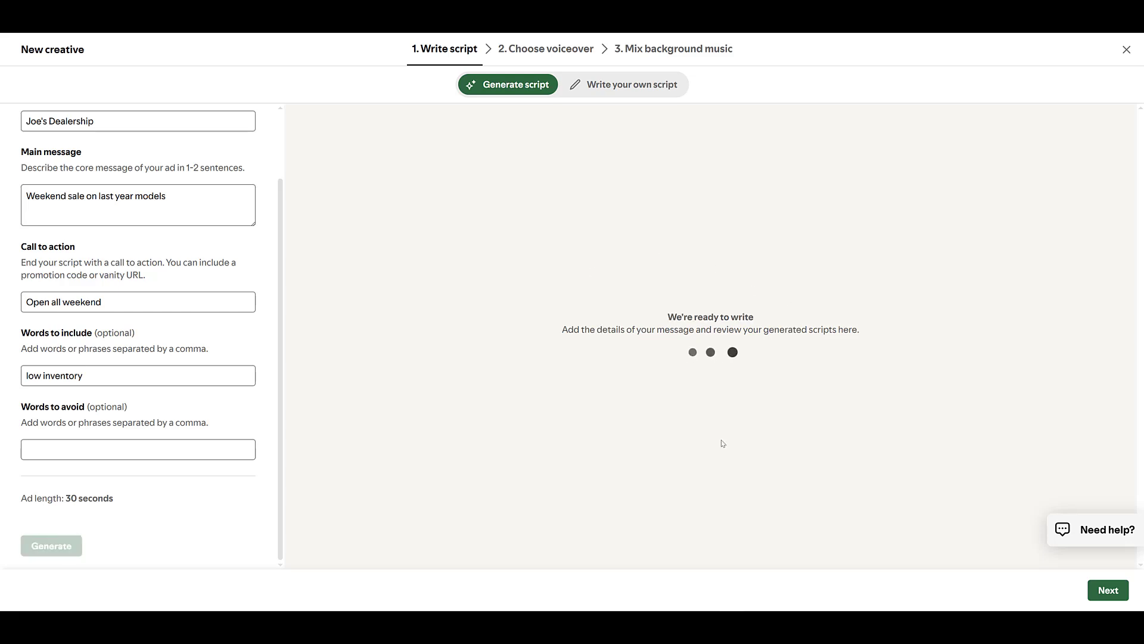
pyautogui.moveTo(431, 247); pyautogui.dragTo(434, 257)
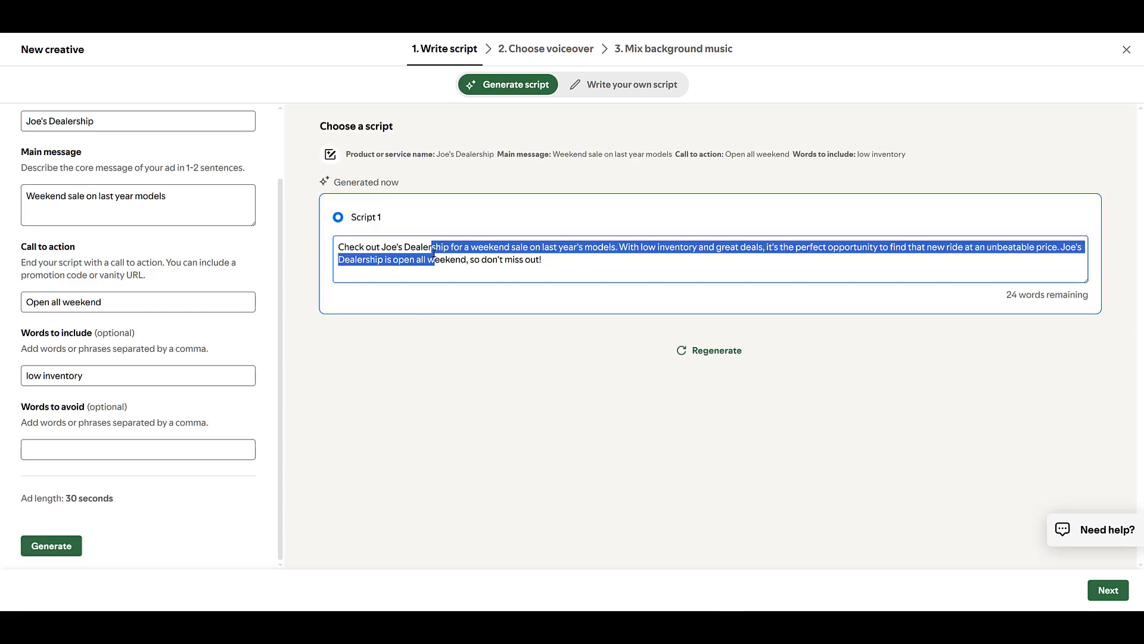
pyautogui.click(567, 265)
pyautogui.write('sadfasdfsad')
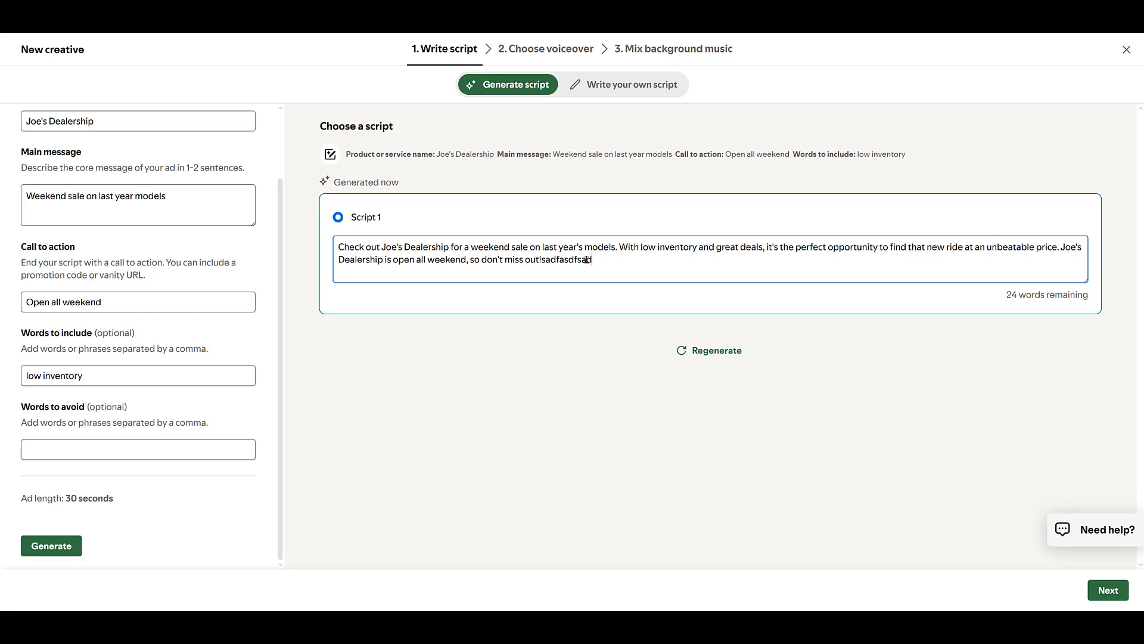
pyautogui.hotkey('shift', 'Left')
pyautogui.hotkey('shift', 'Left')
pyautogui.hotkey('shift', 'Left')
pyautogui.hotkey('shift', 'Left')
pyautogui.hotkey('shift', 'Left')
pyautogui.hotkey('shift', 'Left')
pyautogui.hotkey('shift', 'Left')
pyautogui.hotkey('shift', 'Left')
pyautogui.hotkey('shift', 'Left')
pyautogui.hotkey('shift', 'Left')
pyautogui.hotkey('shift', 'Left')
pyautogui.press('BackSpace')
# - Continue to the voiceover stage with the generated script and save Cassie (young adult, woman) as the AI voice
pyautogui.click(1108, 590)
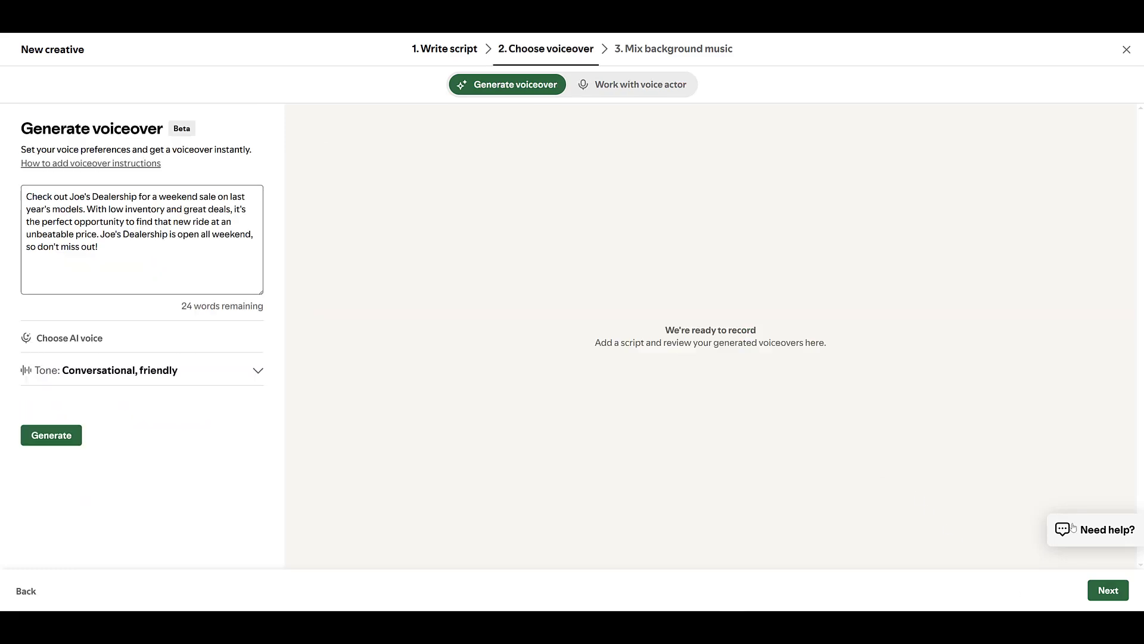
pyautogui.click(257, 375)
pyautogui.click(69, 337)
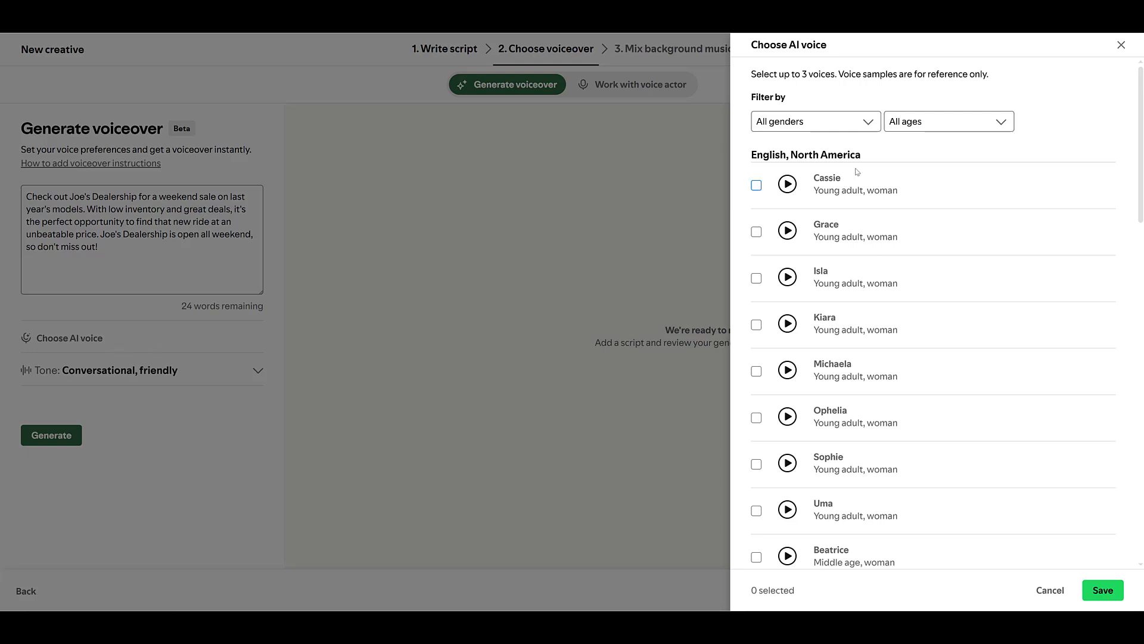
pyautogui.scroll(-10, 857, 172)
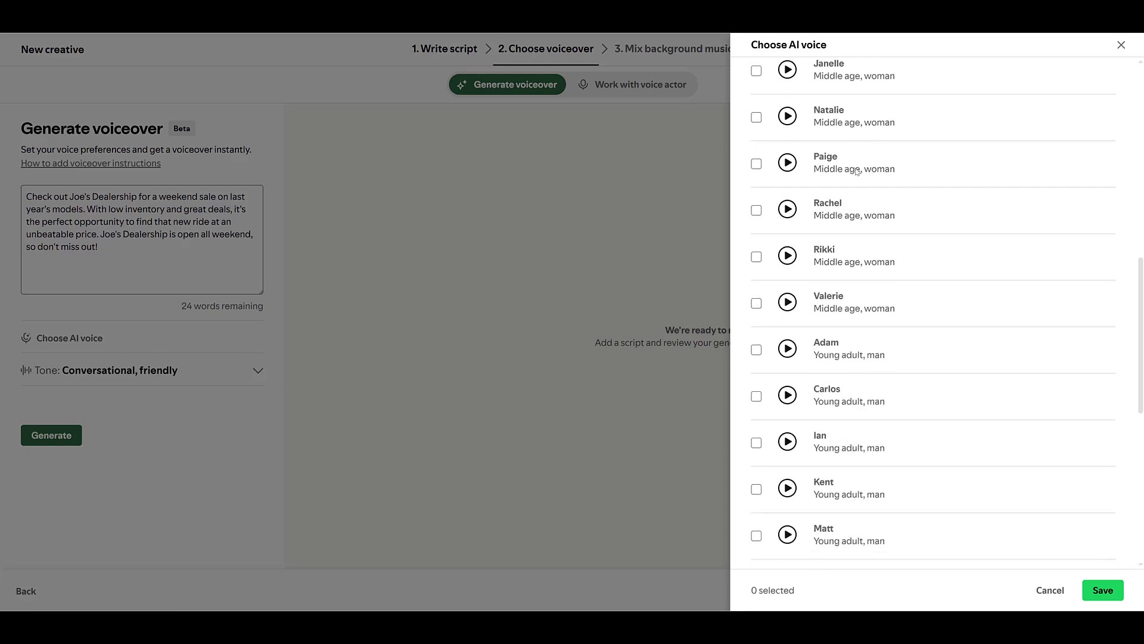
pyautogui.scroll(-4, 857, 171)
pyautogui.scroll(-4, 857, 172)
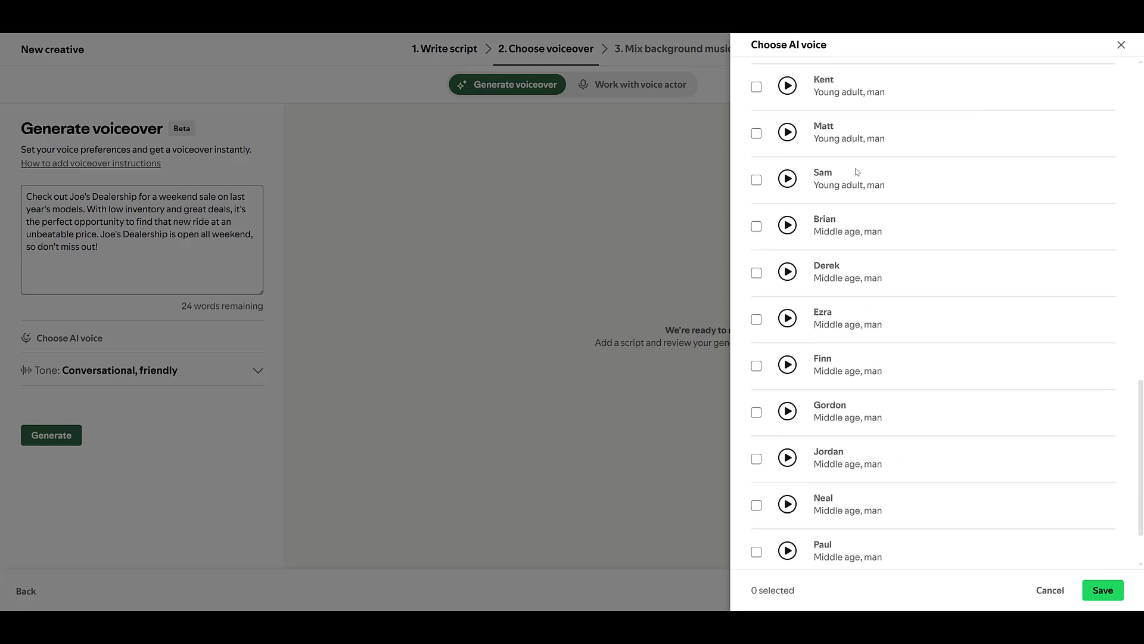
pyautogui.scroll(18, 857, 171)
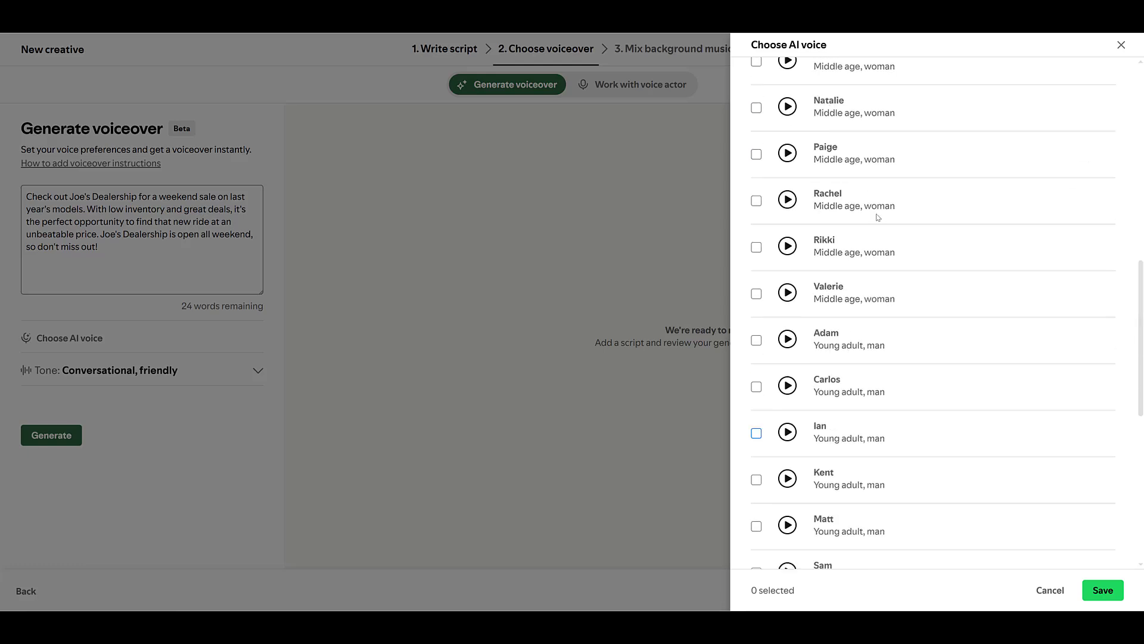
pyautogui.click(757, 185)
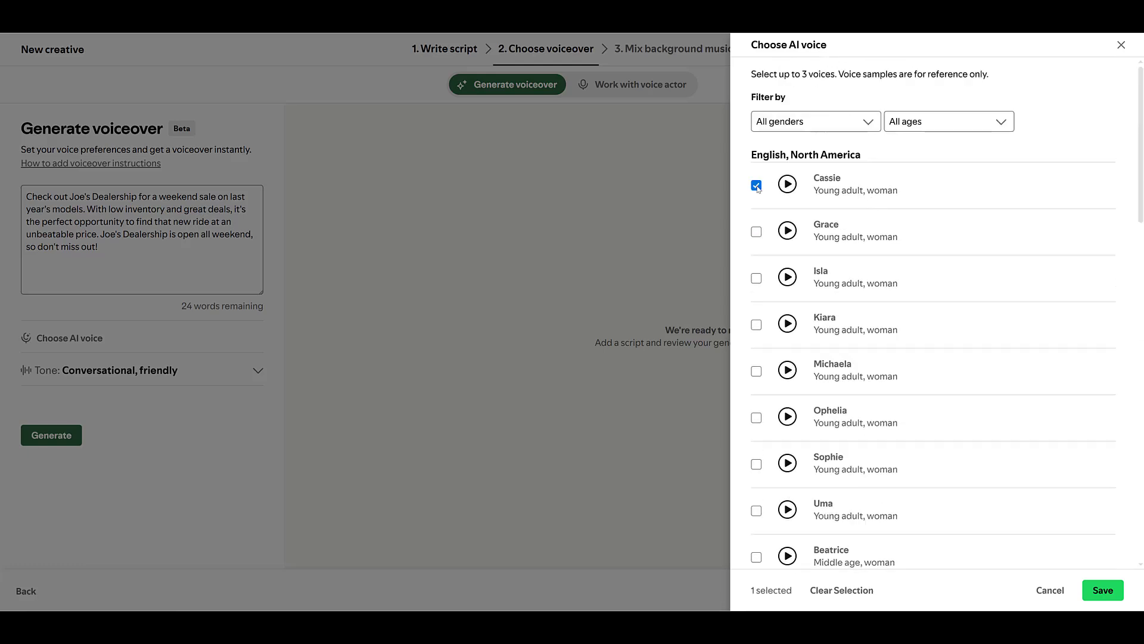
pyautogui.click(1103, 590)
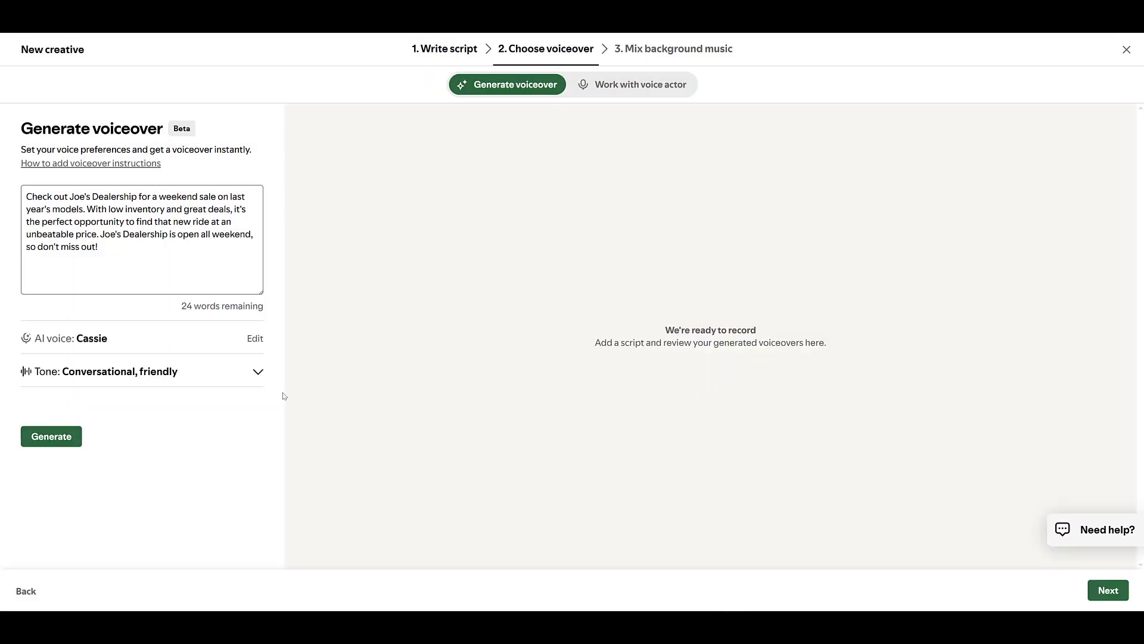
# - Review the tone options, generate the voiceover with the Conversational, friendly tone and play it back
pyautogui.click(256, 372)
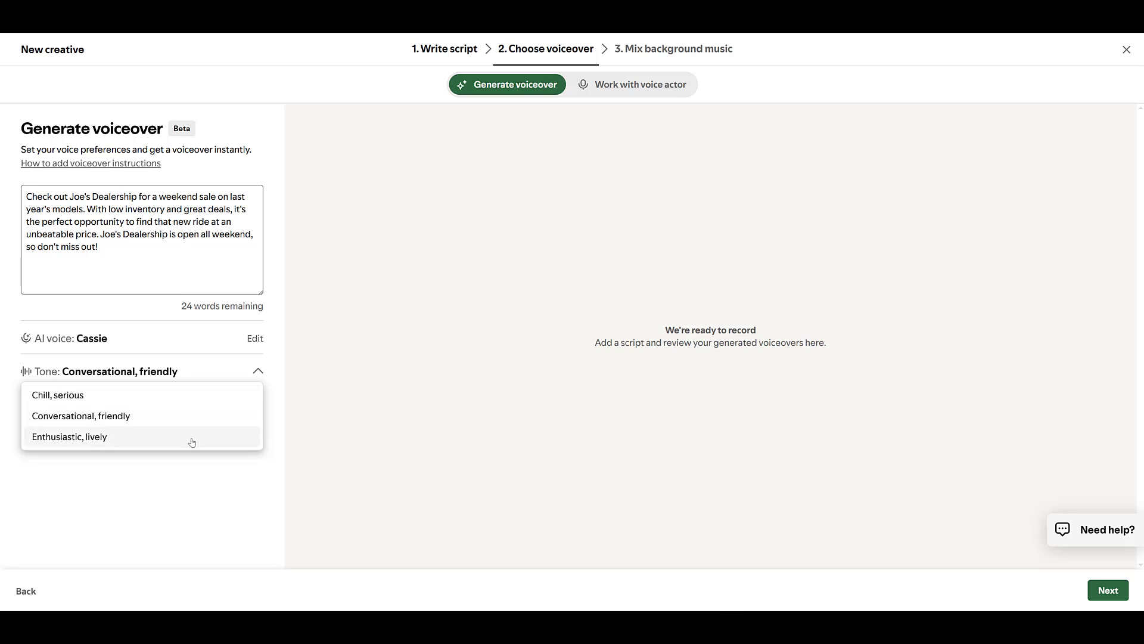
pyautogui.click(362, 467)
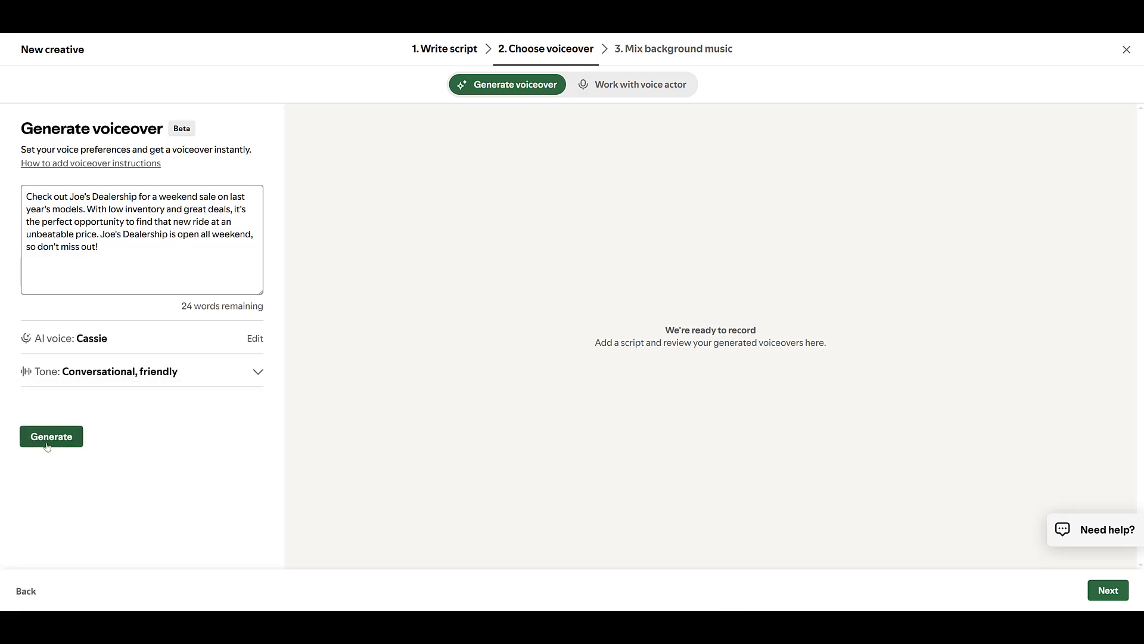
pyautogui.click(49, 441)
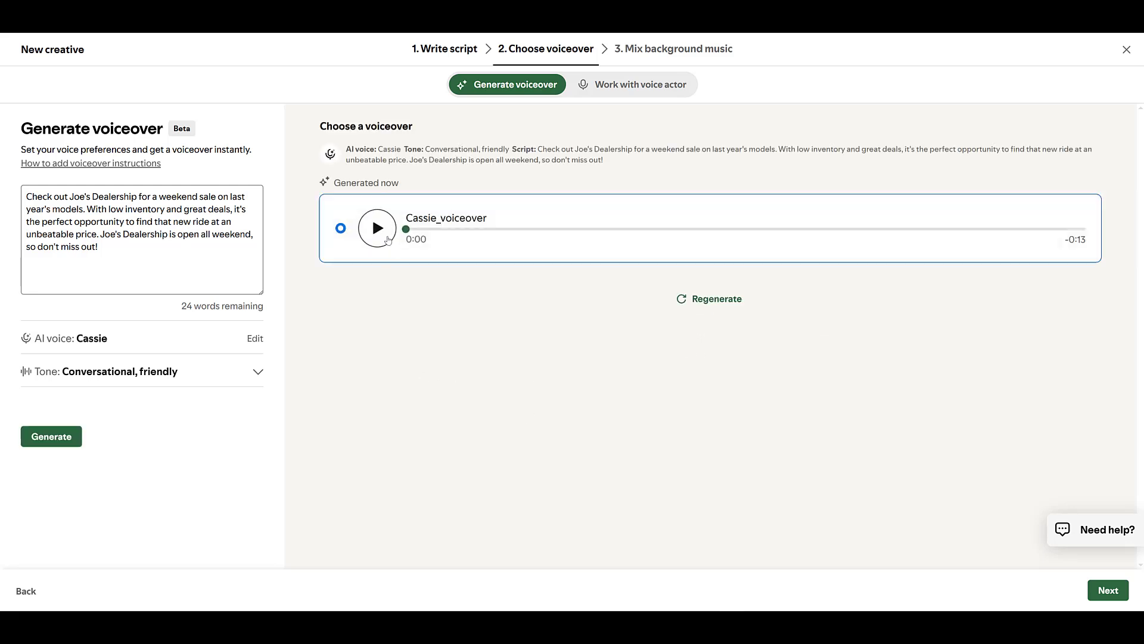
pyautogui.click(387, 240)
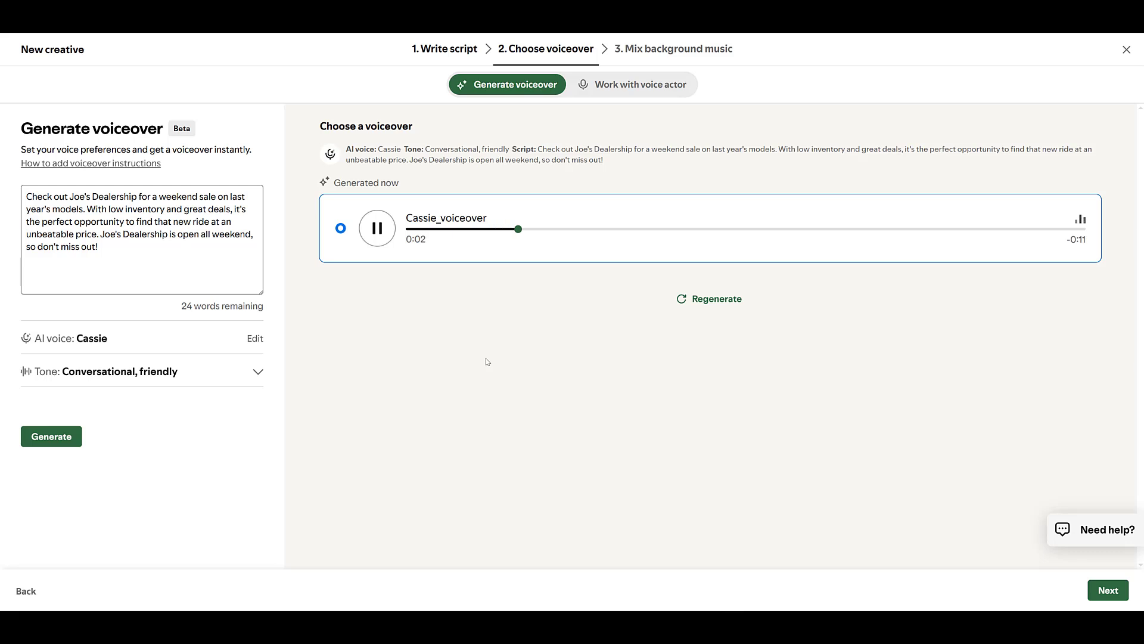